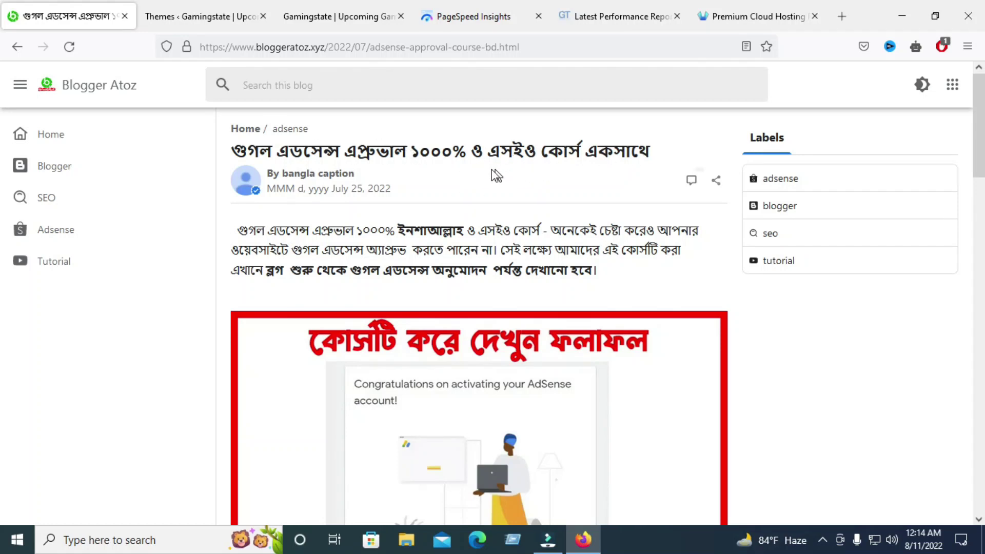
Step: Return to the PageSpeed Insights report and review the mobile results scoring 99
{"action": "left_click", "coordinate": [543, 46]}
{"action": "key", "text": "ctrl+w"}
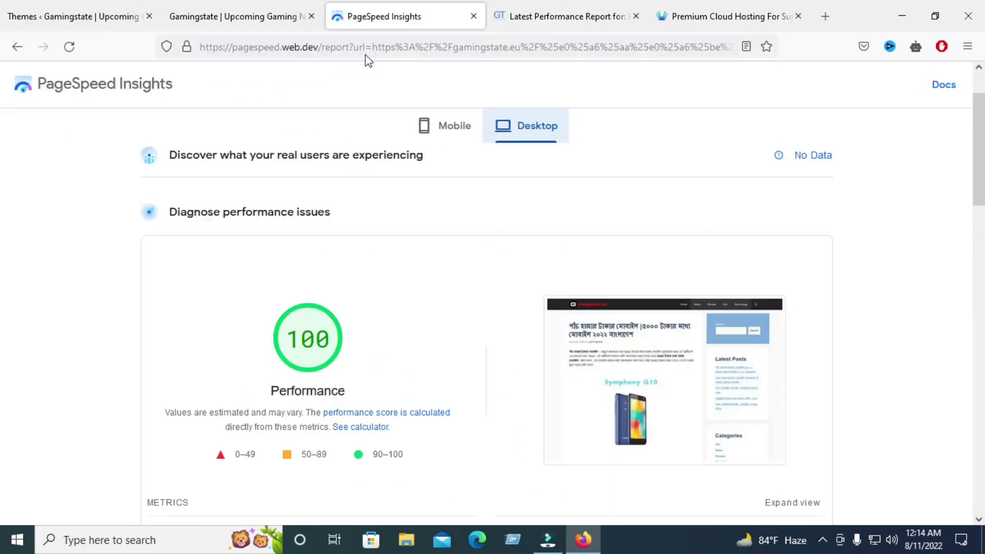
{"action": "left_click", "coordinate": [442, 130]}
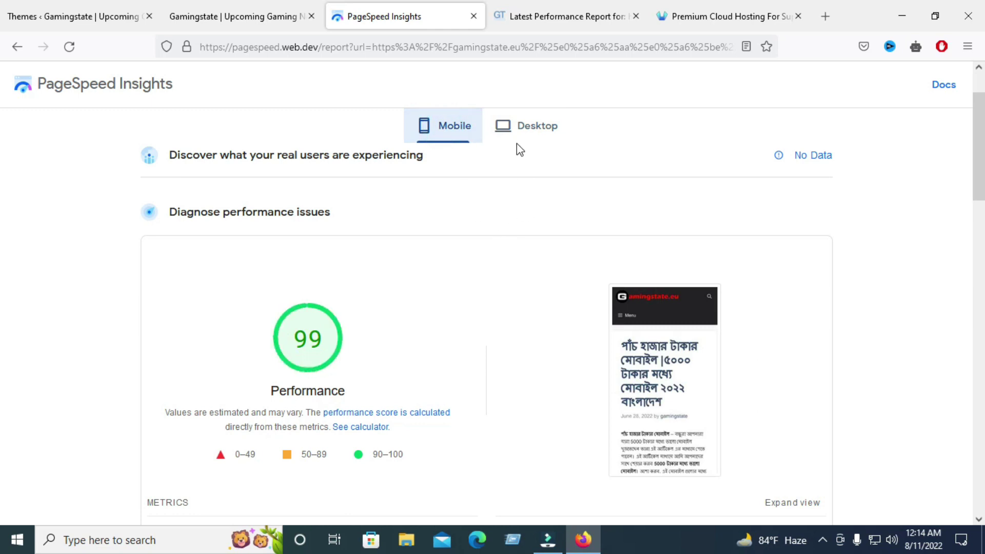
{"action": "scroll", "coordinate": [497, 230], "scroll_direction": "down", "scroll_amount": 2}
{"action": "scroll", "coordinate": [472, 233], "scroll_direction": "down", "scroll_amount": 2}
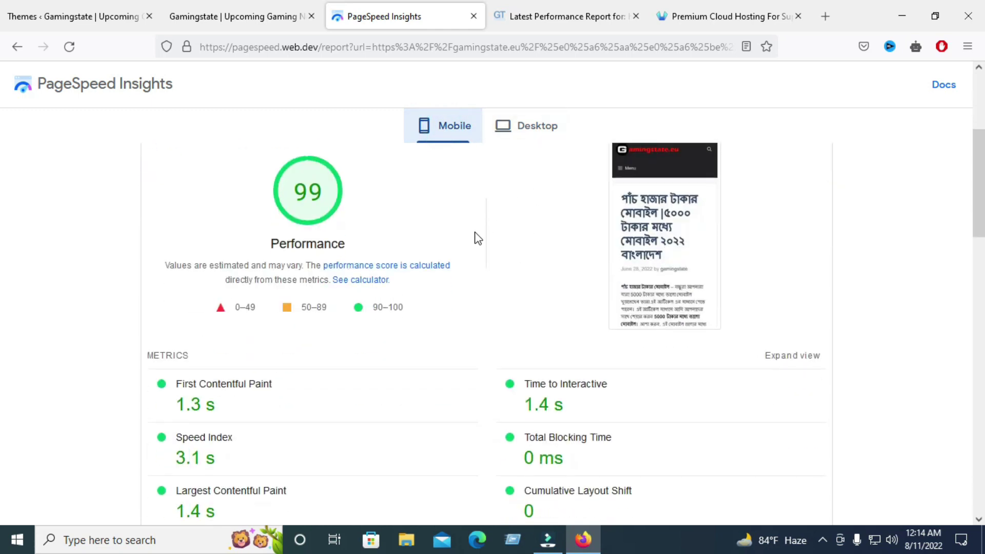
Step: Toggle between desktop (100) and mobile (99) metrics, finishing on the desktop report
{"action": "left_click", "coordinate": [520, 138]}
{"action": "left_click", "coordinate": [457, 135]}
{"action": "scroll", "coordinate": [424, 270], "scroll_direction": "down", "scroll_amount": 2}
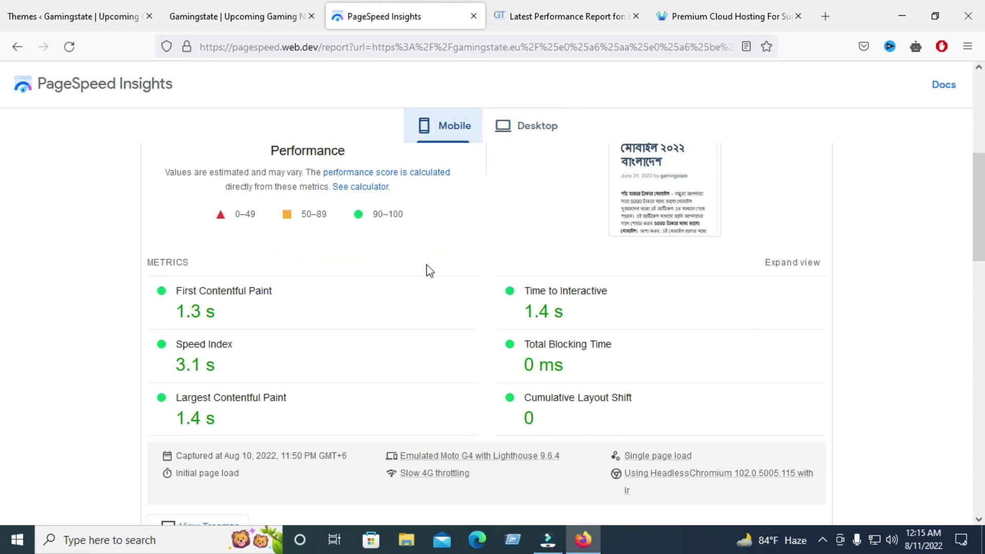
{"action": "scroll", "coordinate": [461, 372], "scroll_direction": "down", "scroll_amount": 2}
{"action": "left_click", "coordinate": [523, 132]}
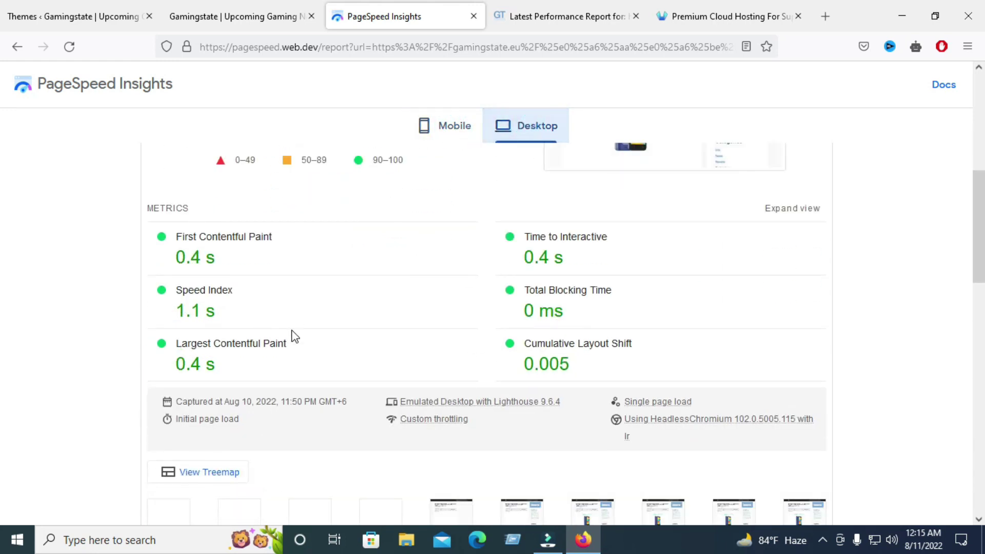
{"action": "scroll", "coordinate": [292, 336], "scroll_direction": "up", "scroll_amount": 4}
{"action": "left_click", "coordinate": [460, 128]}
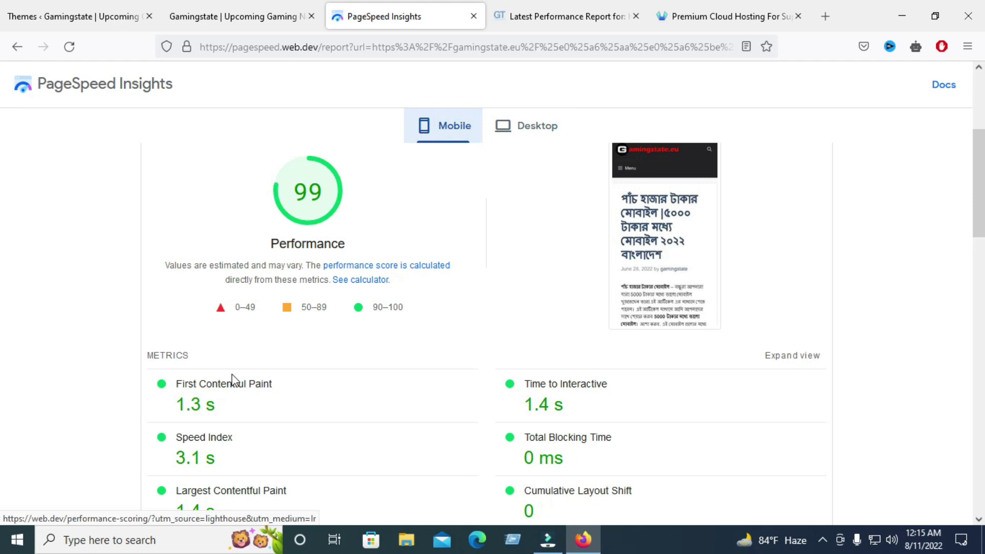
{"action": "scroll", "coordinate": [232, 403], "scroll_direction": "down", "scroll_amount": 3}
{"action": "scroll", "coordinate": [359, 332], "scroll_direction": "up", "scroll_amount": 4}
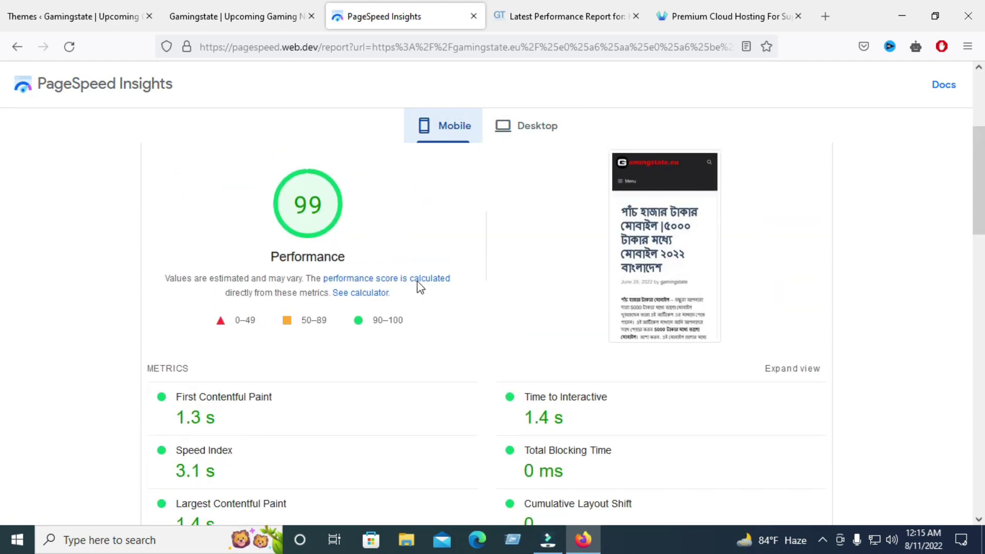
{"action": "left_click", "coordinate": [547, 130]}
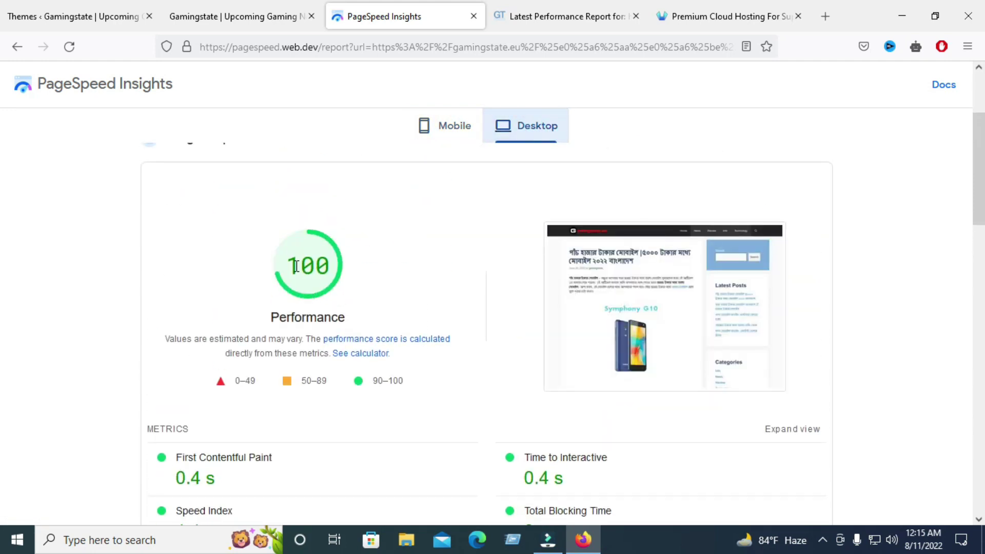
{"action": "left_click", "coordinate": [574, 12]}
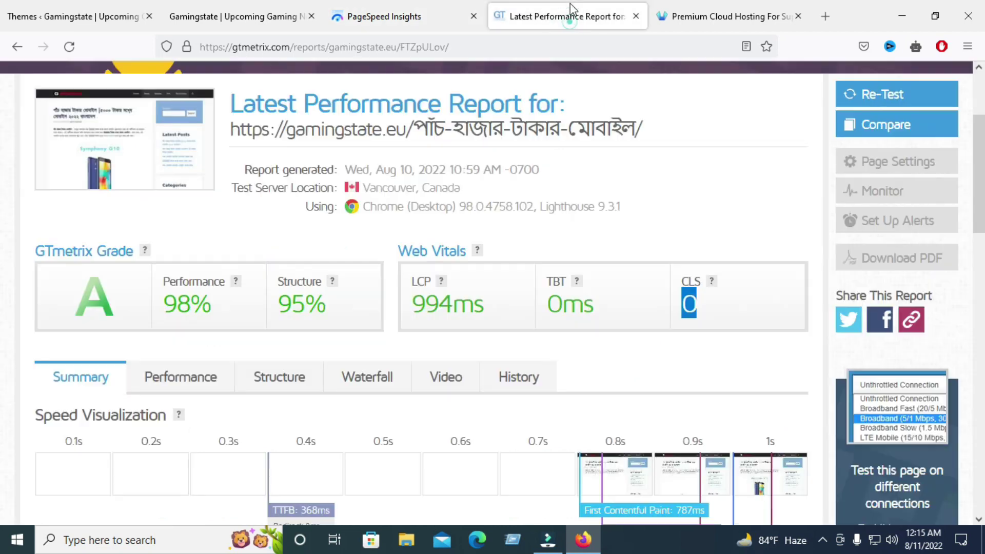
{"action": "scroll", "coordinate": [272, 326], "scroll_direction": "up", "scroll_amount": 1}
{"action": "scroll", "coordinate": [272, 327], "scroll_direction": "up", "scroll_amount": 2}
{"action": "scroll", "coordinate": [308, 287], "scroll_direction": "down", "scroll_amount": 3}
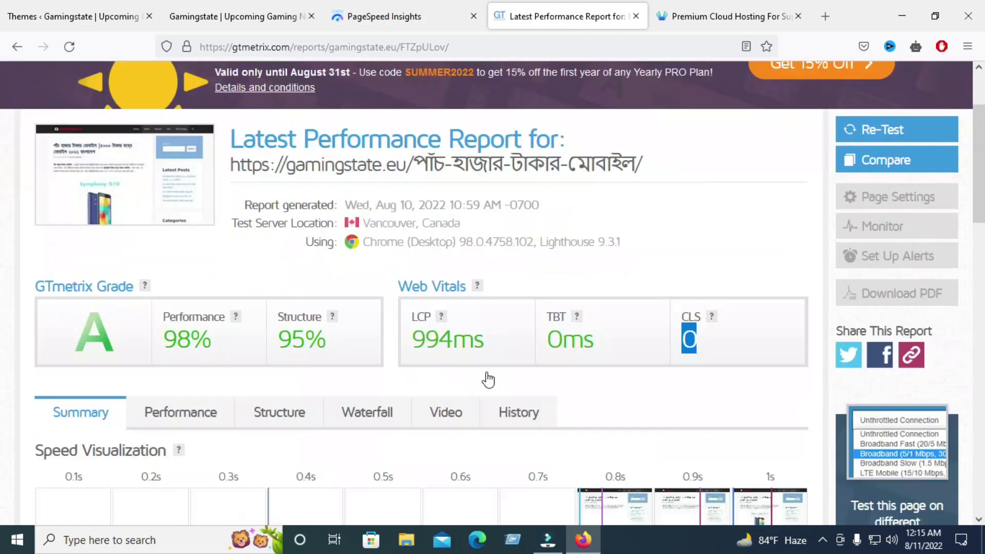
{"action": "scroll", "coordinate": [359, 256], "scroll_direction": "down", "scroll_amount": 1}
{"action": "left_click_drag", "start_coordinate": [400, 251], "coordinate": [465, 250]}
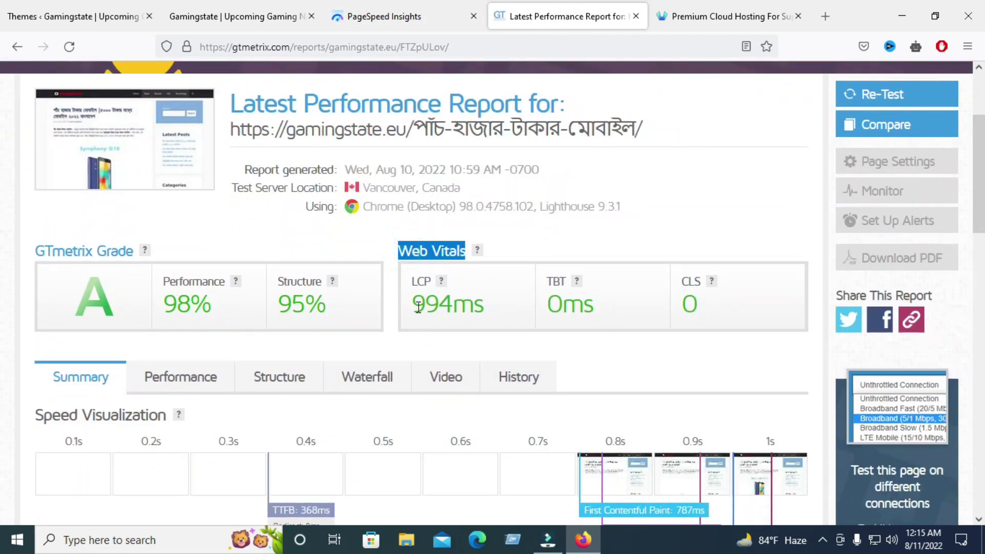
{"action": "left_click_drag", "start_coordinate": [412, 304], "coordinate": [507, 317]}
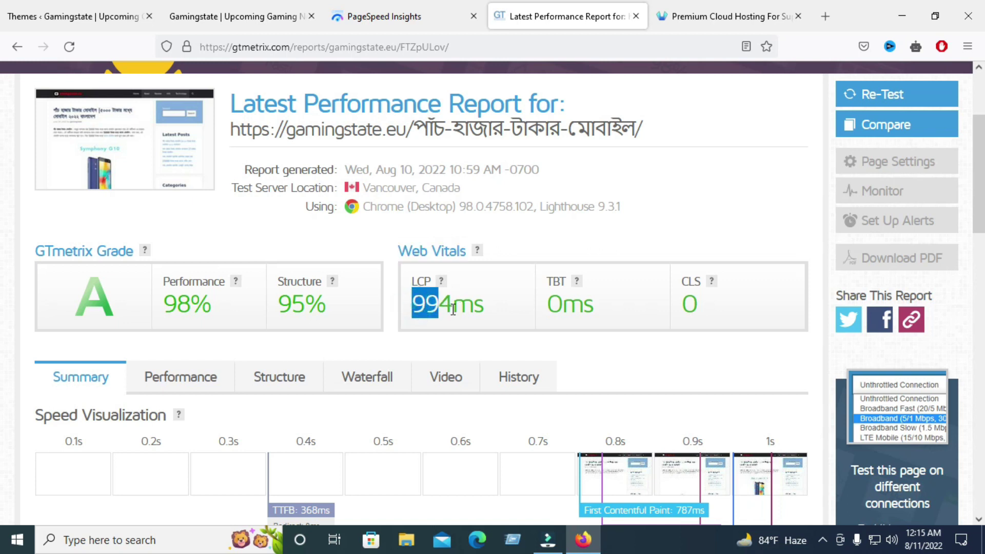
{"action": "left_click_drag", "start_coordinate": [718, 308], "coordinate": [688, 306]}
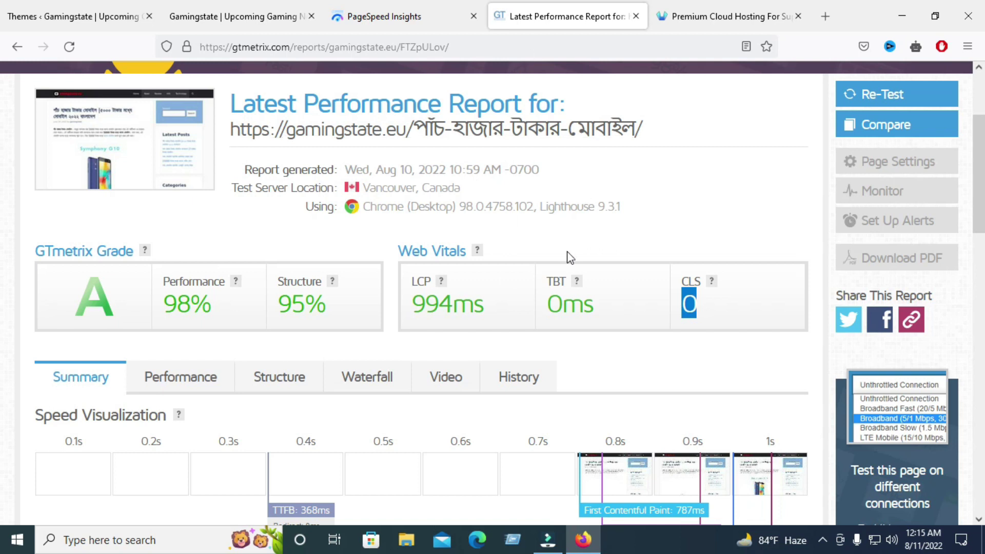
Step: Go back to the PageSpeed report and scroll through the mobile metrics scoring 99
{"action": "left_click", "coordinate": [405, 16]}
{"action": "scroll", "coordinate": [440, 261], "scroll_direction": "up", "scroll_amount": 3}
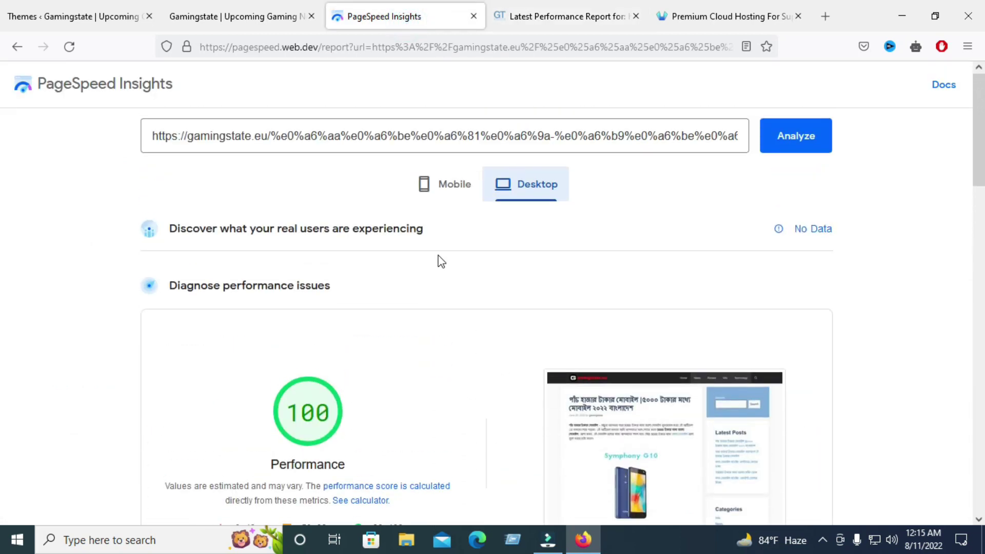
{"action": "left_click", "coordinate": [451, 190]}
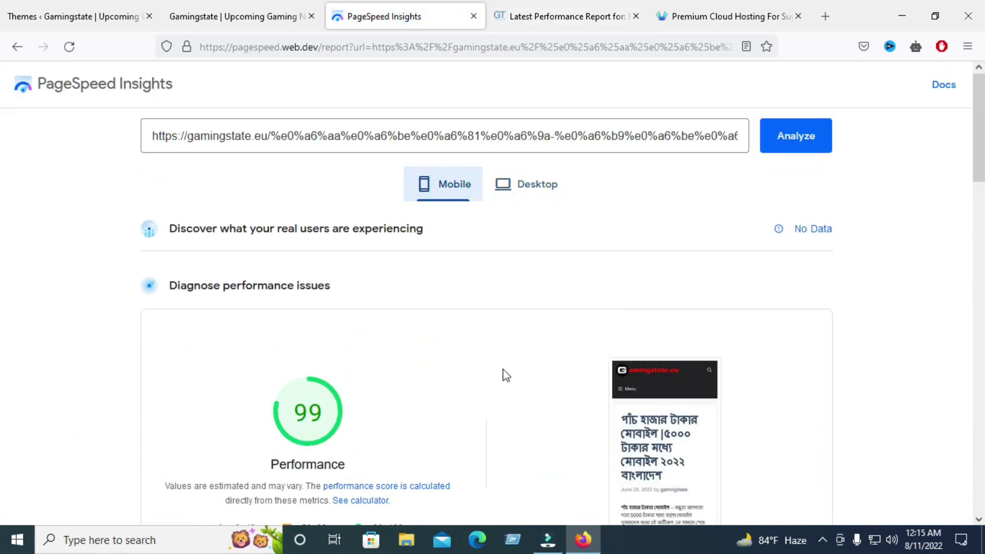
{"action": "scroll", "coordinate": [477, 380], "scroll_direction": "down", "scroll_amount": 3}
{"action": "scroll", "coordinate": [475, 380], "scroll_direction": "down", "scroll_amount": 2}
{"action": "scroll", "coordinate": [378, 383], "scroll_direction": "down", "scroll_amount": 3}
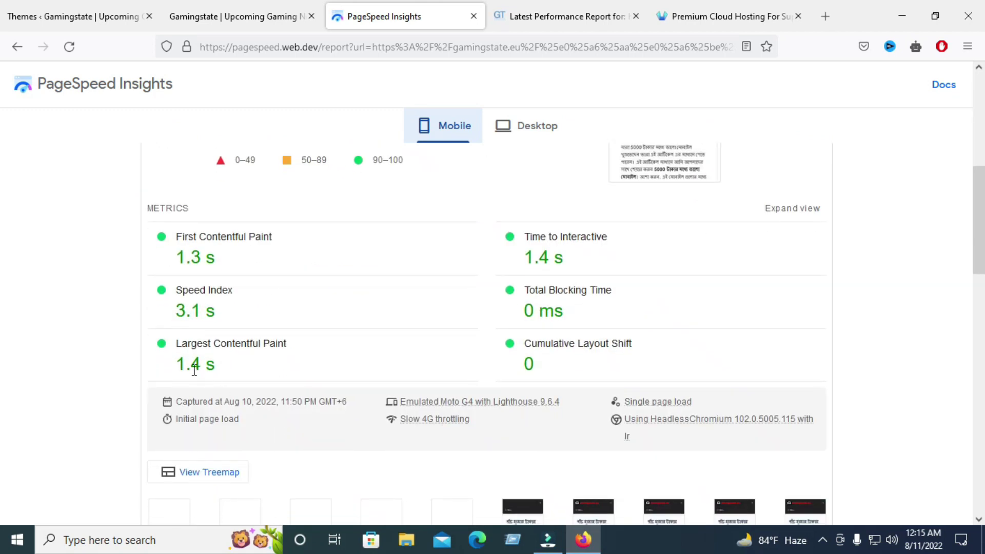
{"action": "left_click_drag", "start_coordinate": [179, 358], "coordinate": [417, 358]}
{"action": "left_click_drag", "start_coordinate": [512, 365], "coordinate": [576, 370]}
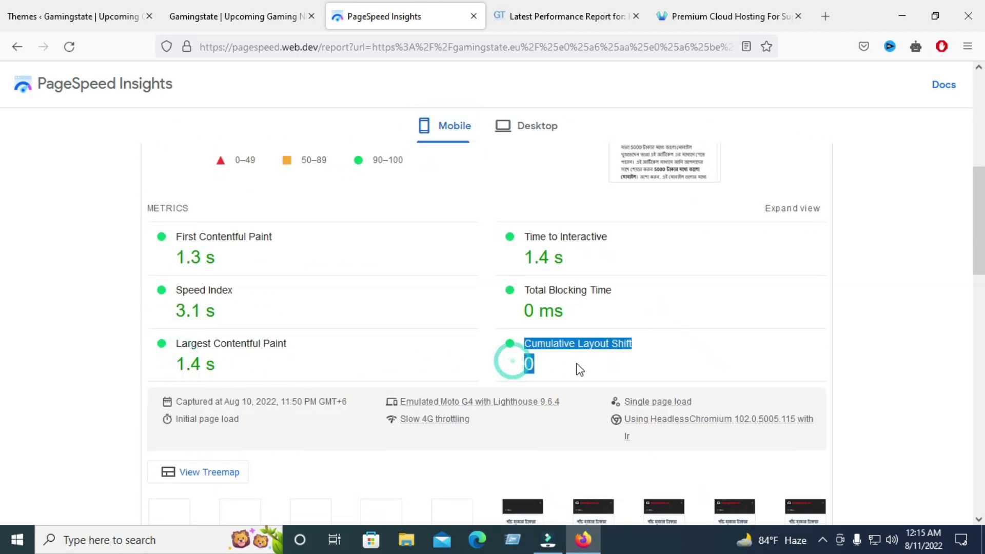
{"action": "scroll", "coordinate": [503, 331], "scroll_direction": "up", "scroll_amount": 5}
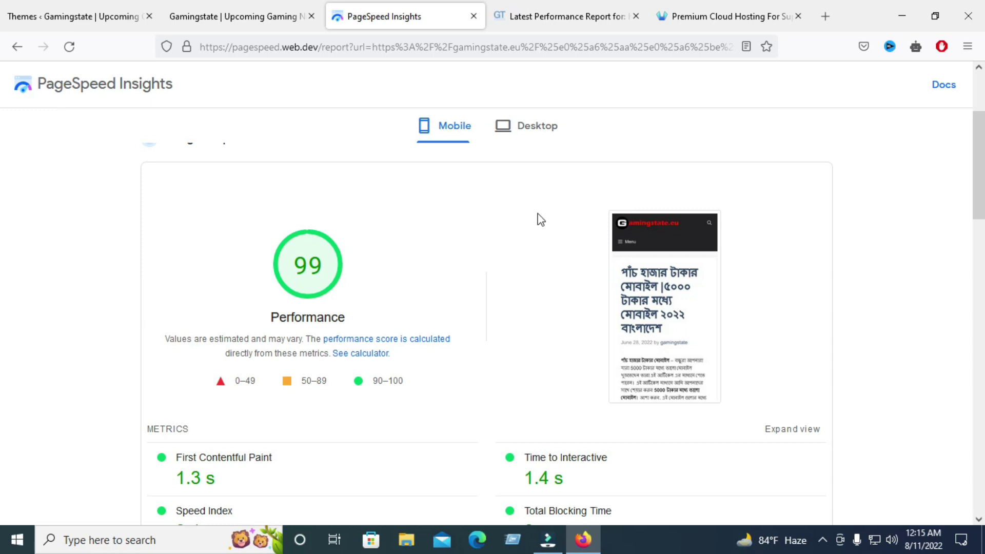
Step: Switch between desktop and mobile results, settling on the desktop score of 100
{"action": "left_click", "coordinate": [535, 144]}
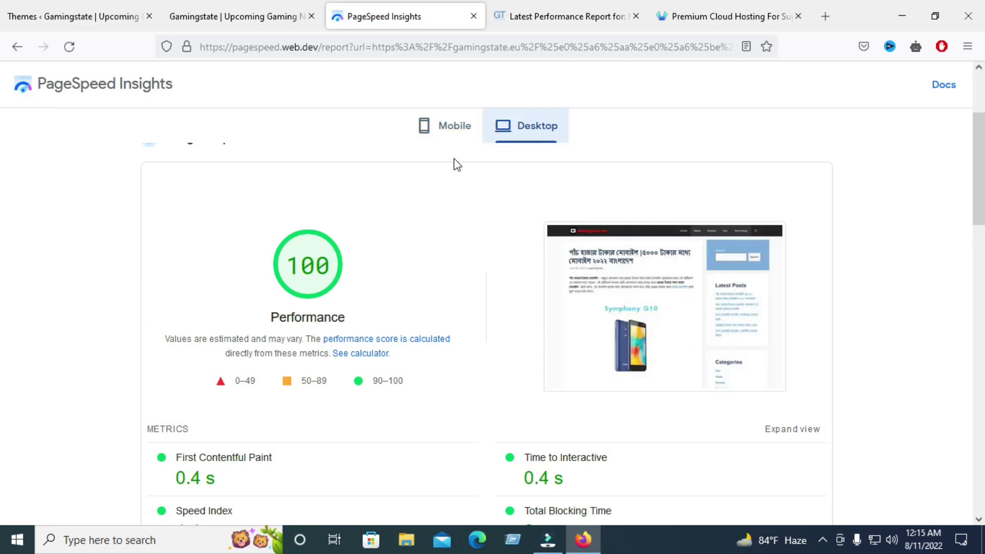
{"action": "left_click", "coordinate": [434, 138]}
{"action": "left_click", "coordinate": [523, 139]}
{"action": "left_click", "coordinate": [699, 2]}
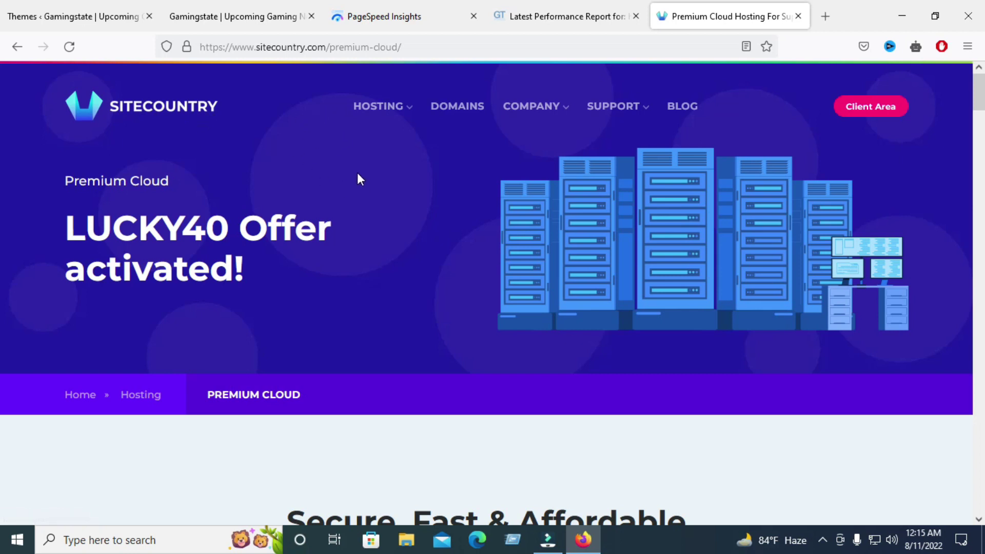
{"action": "mouse_move", "coordinate": [383, 106]}
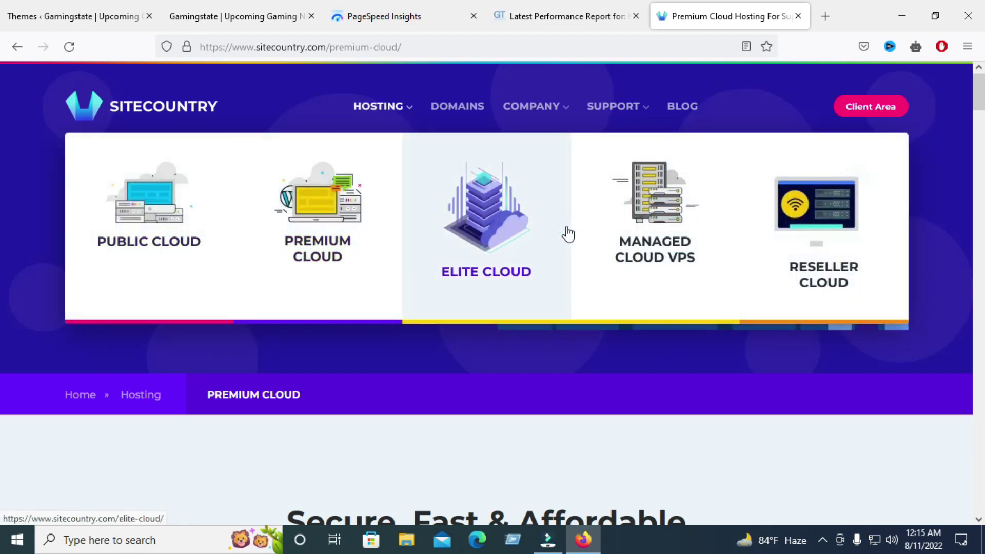
Step: Scroll to the Premium Cloud pricing cards and highlight the Lite plan's 40% Off discount
{"action": "scroll", "coordinate": [351, 324], "scroll_direction": "down", "scroll_amount": 4}
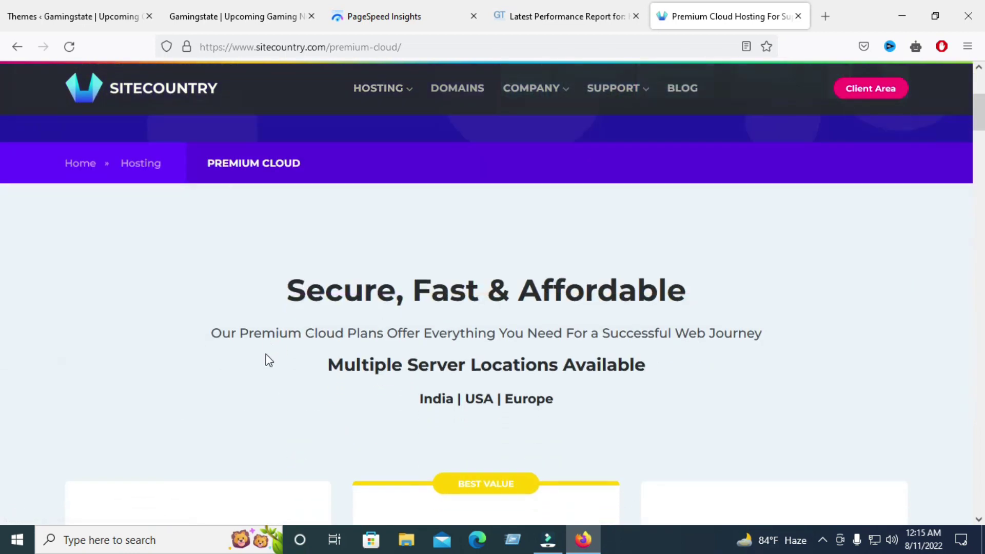
{"action": "scroll", "coordinate": [268, 359], "scroll_direction": "down", "scroll_amount": 5}
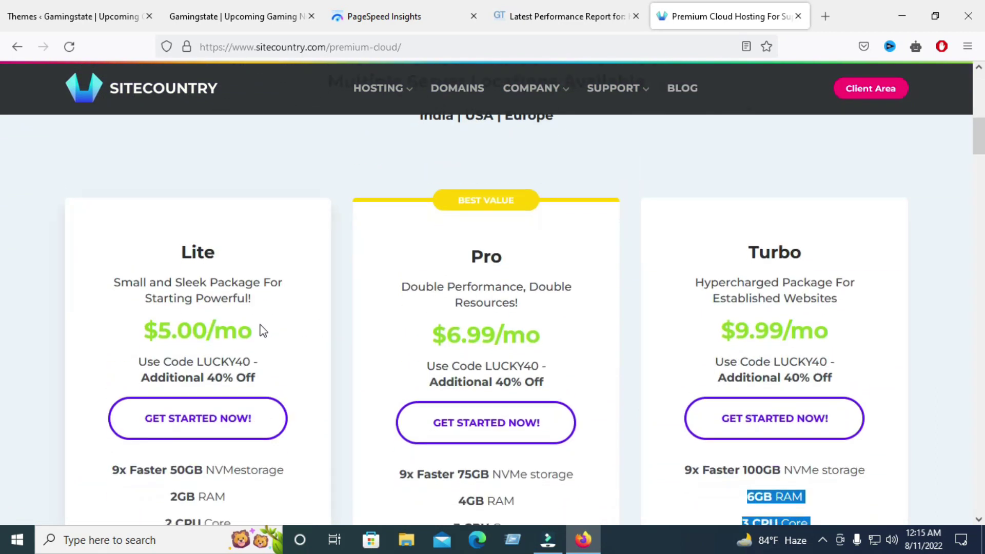
{"action": "left_click_drag", "start_coordinate": [206, 379], "coordinate": [289, 378]}
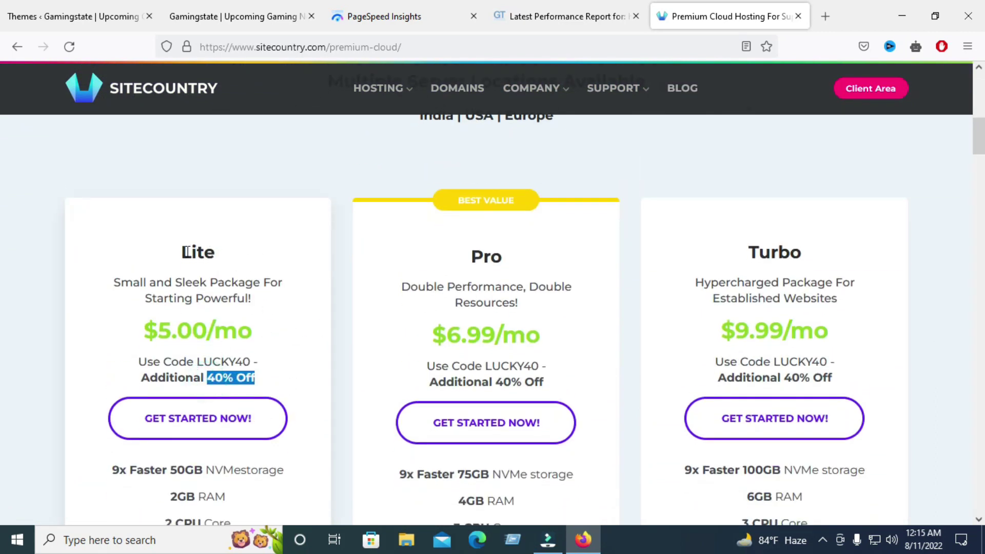
{"action": "scroll", "coordinate": [437, 242], "scroll_direction": "down", "scroll_amount": 5}
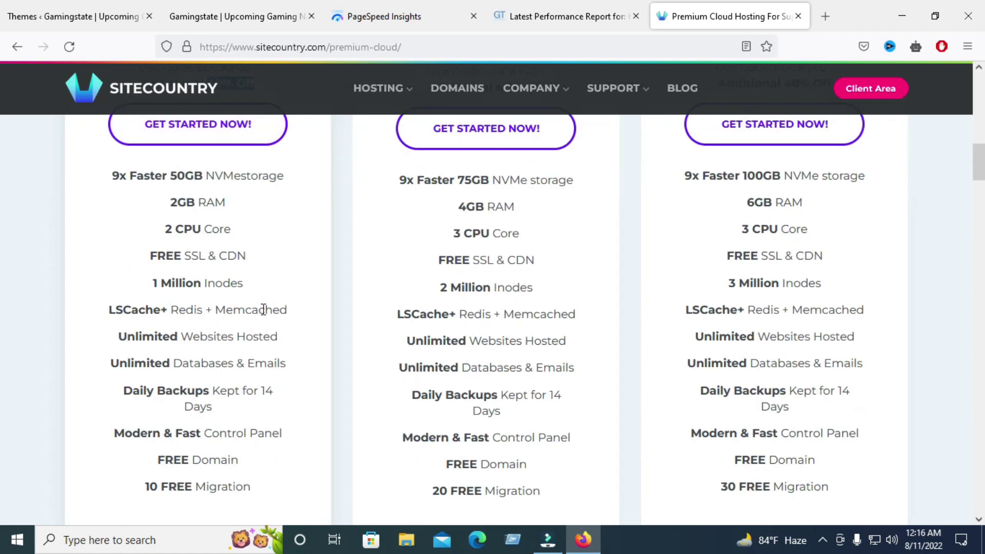
{"action": "scroll", "coordinate": [273, 295], "scroll_direction": "down", "scroll_amount": 5}
{"action": "left_click_drag", "start_coordinate": [150, 317], "coordinate": [297, 318]}
{"action": "scroll", "coordinate": [303, 315], "scroll_direction": "up", "scroll_amount": 4}
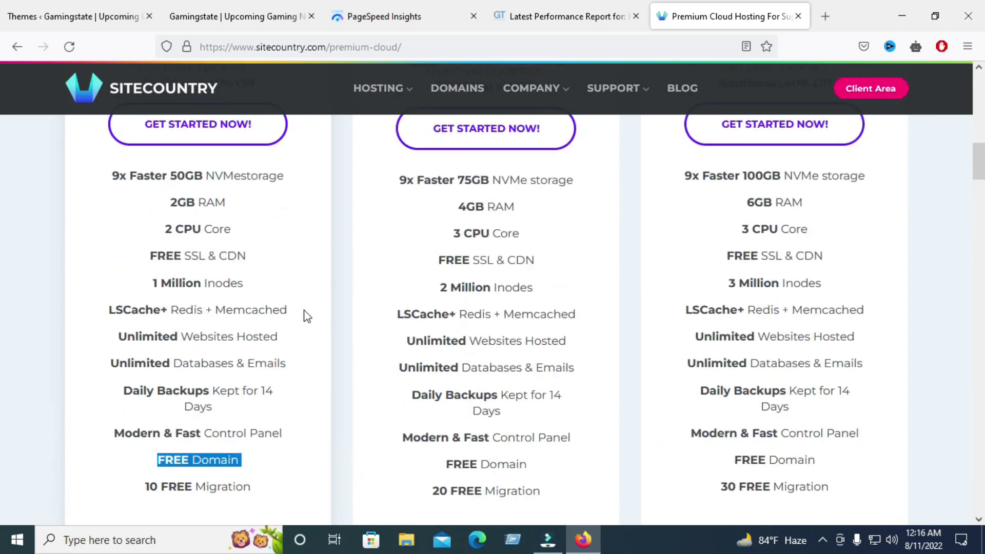
Step: Highlight the Lite plan's Unlimited Websites, FREE SSL & CDN, 2GB RAM and 2 CPU Core
{"action": "left_click_drag", "start_coordinate": [117, 408], "coordinate": [310, 415]}
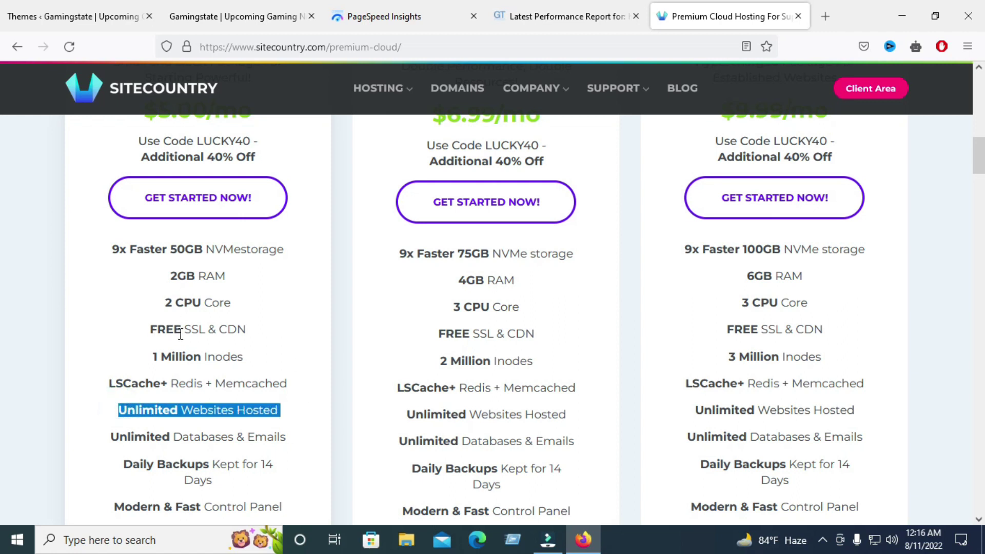
{"action": "left_click_drag", "start_coordinate": [150, 328], "coordinate": [257, 337]}
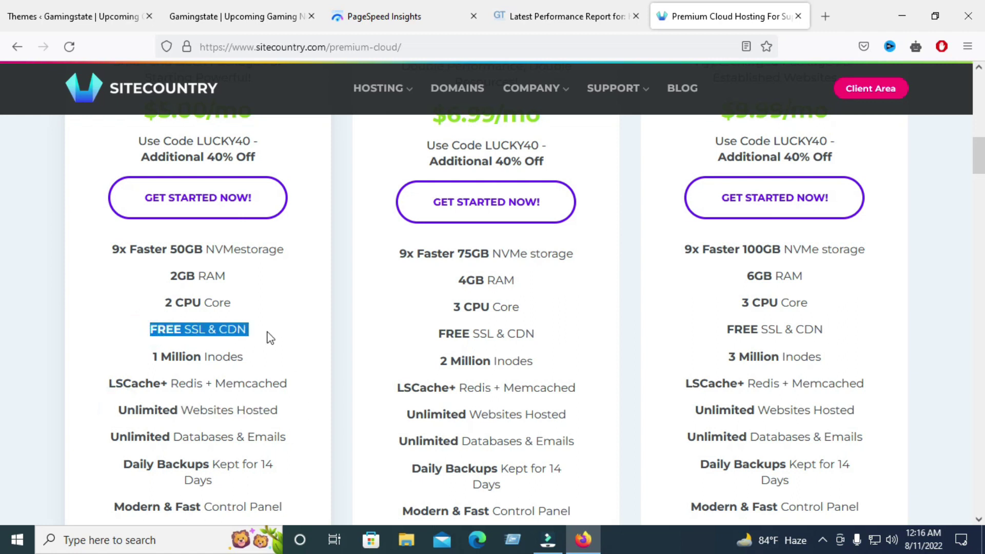
{"action": "left_click_drag", "start_coordinate": [168, 277], "coordinate": [234, 280]}
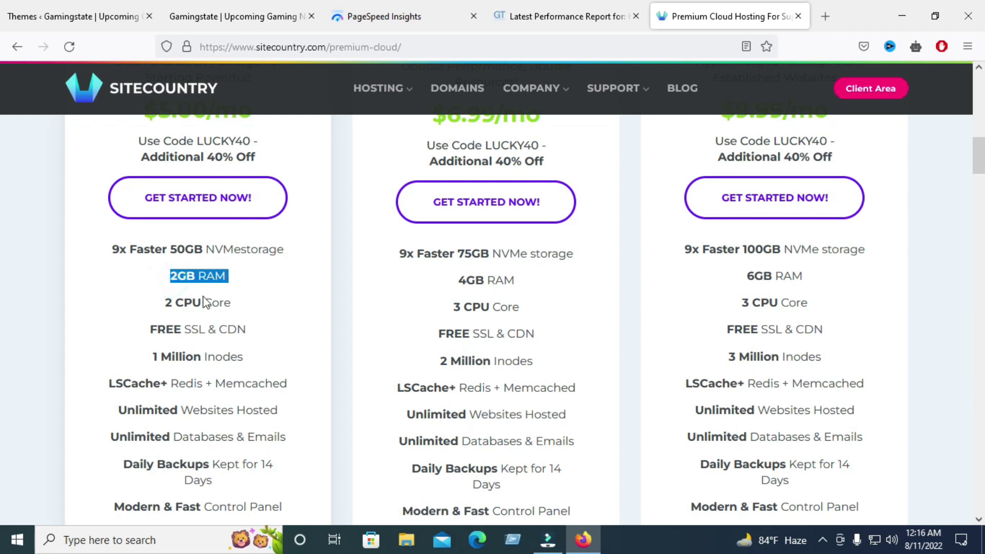
{"action": "left_click_drag", "start_coordinate": [160, 304], "coordinate": [235, 303]}
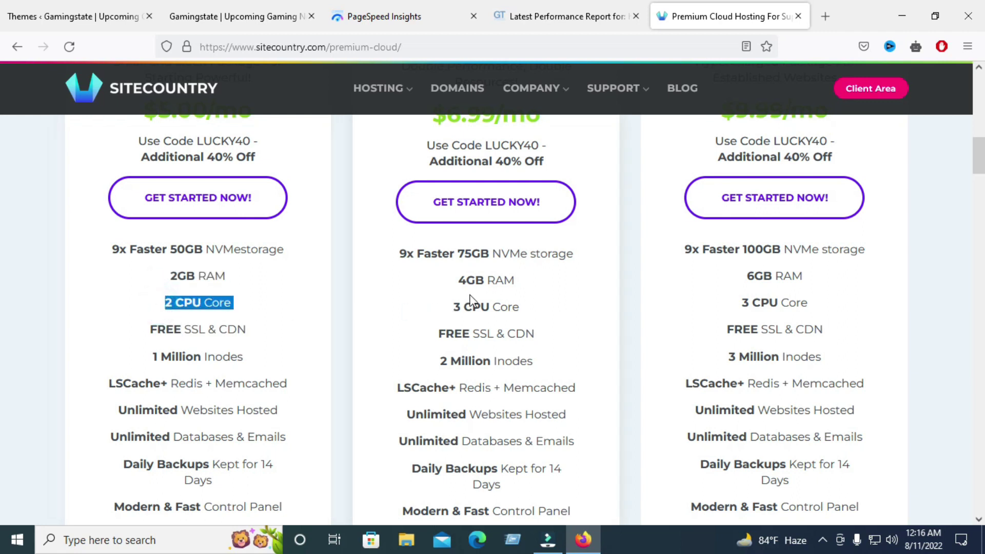
Step: Compare the Pro and Turbo plans' memory and cores, including Turbo's 6GB RAM
{"action": "left_click_drag", "start_coordinate": [458, 280], "coordinate": [514, 280]}
{"action": "left_click_drag", "start_coordinate": [454, 306], "coordinate": [519, 307]}
{"action": "left_click_drag", "start_coordinate": [746, 276], "coordinate": [815, 309]}
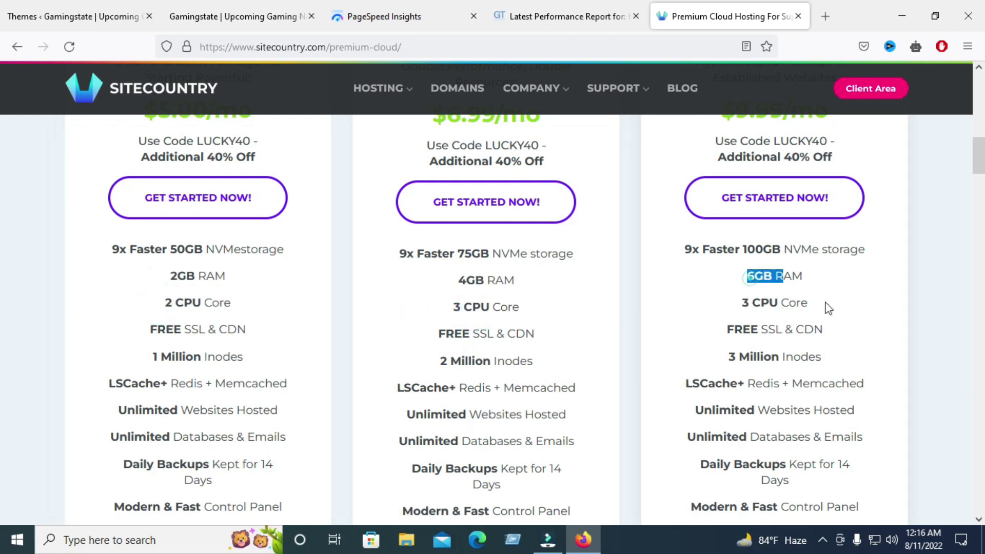
{"action": "scroll", "coordinate": [667, 295], "scroll_direction": "up", "scroll_amount": 3}
{"action": "scroll", "coordinate": [498, 279], "scroll_direction": "up", "scroll_amount": 6}
{"action": "scroll", "coordinate": [410, 274], "scroll_direction": "up", "scroll_amount": 4}
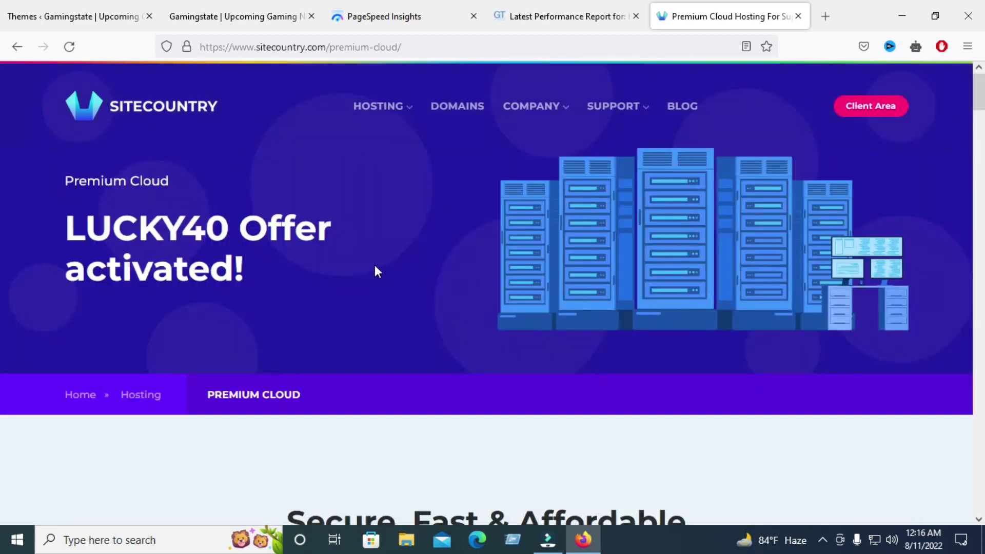
Step: Close the Premium Cloud page and review the PageSpeed mobile results scoring 99
{"action": "key", "text": "ctrl+w"}
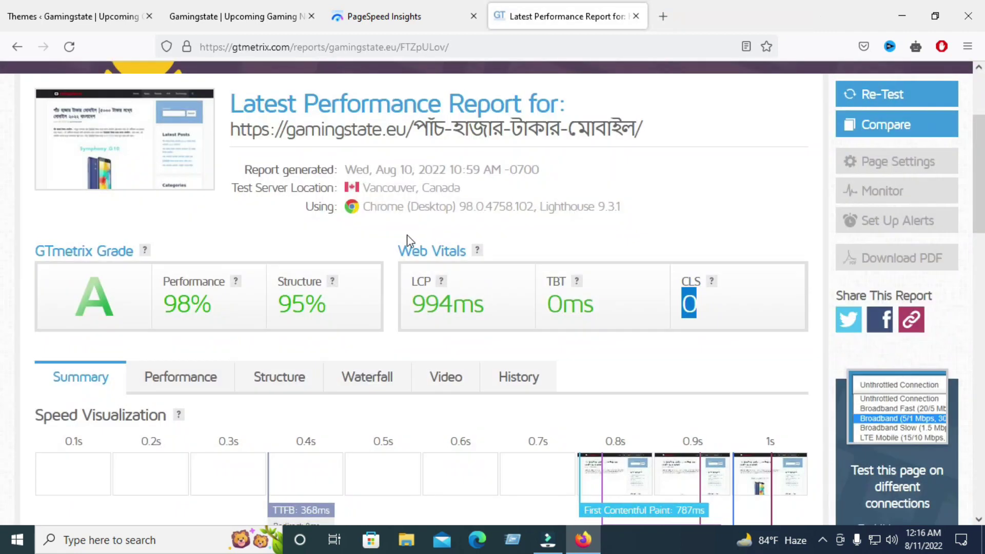
{"action": "left_click", "coordinate": [285, 16]}
{"action": "left_click", "coordinate": [365, 16]}
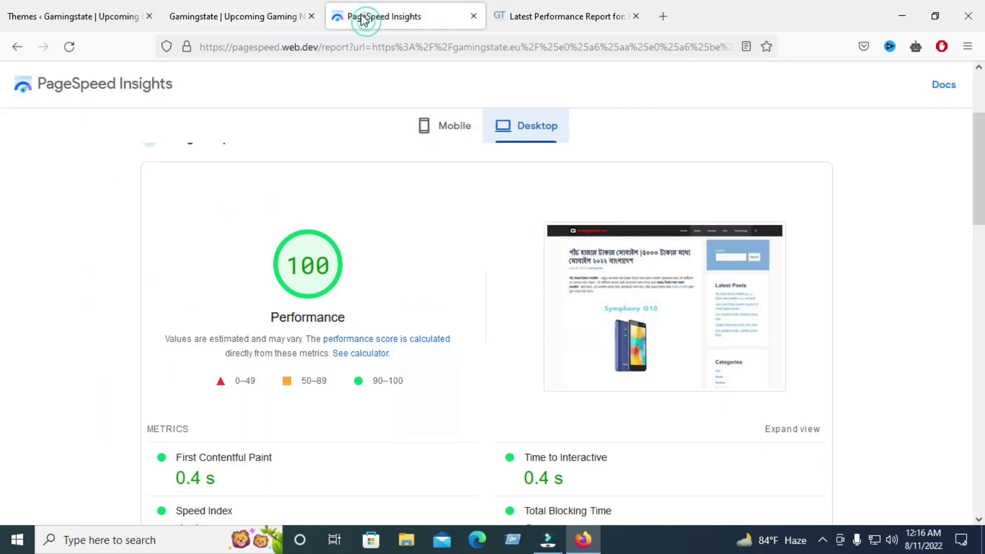
{"action": "left_click", "coordinate": [425, 136]}
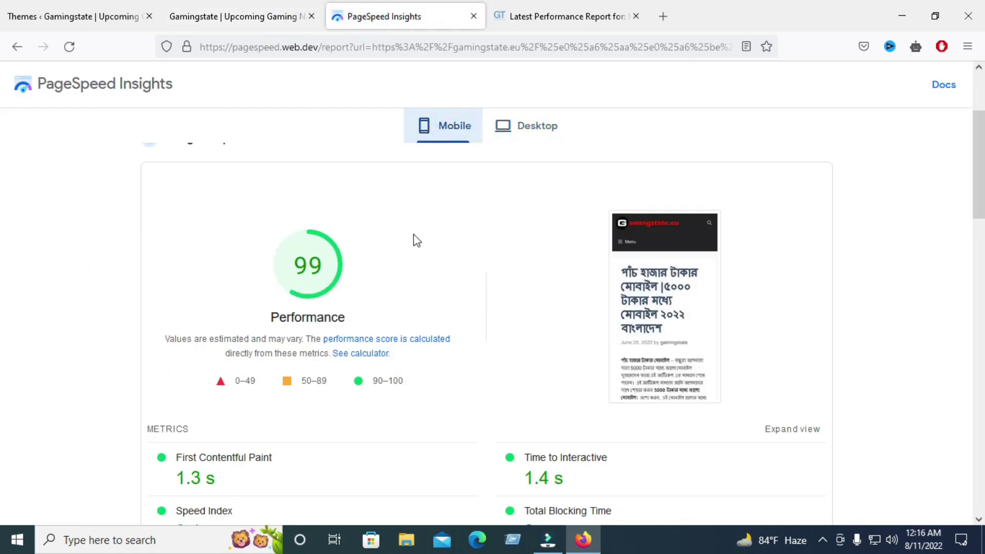
{"action": "scroll", "coordinate": [457, 252], "scroll_direction": "down", "scroll_amount": 2}
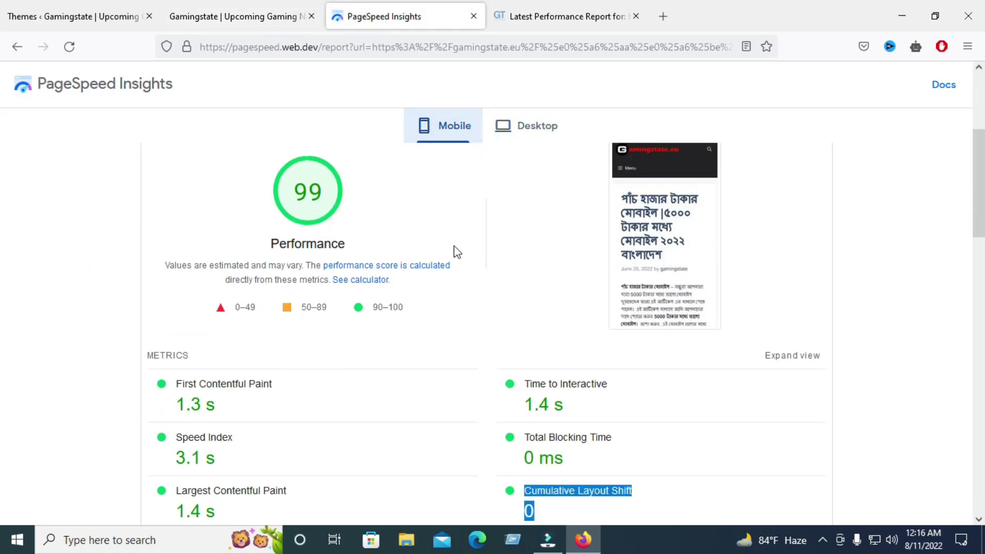
{"action": "scroll", "coordinate": [457, 271], "scroll_direction": "down", "scroll_amount": 2}
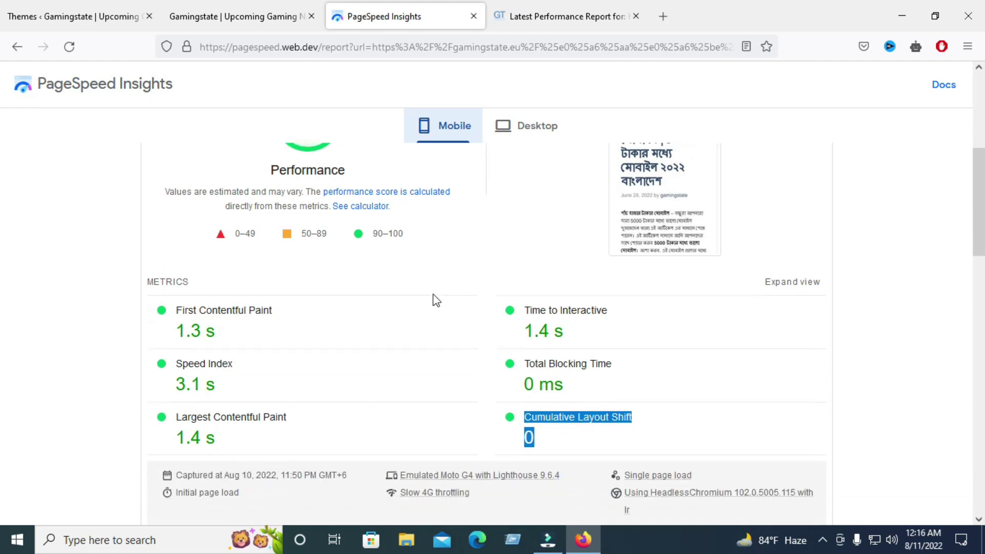
{"action": "scroll", "coordinate": [435, 300], "scroll_direction": "up", "scroll_amount": 2}
{"action": "scroll", "coordinate": [473, 309], "scroll_direction": "down", "scroll_amount": 2}
{"action": "scroll", "coordinate": [473, 310], "scroll_direction": "up", "scroll_amount": 2}
Step: Toggle between desktop (100) and mobile (99) results, ending on desktop
{"action": "left_click", "coordinate": [510, 142]}
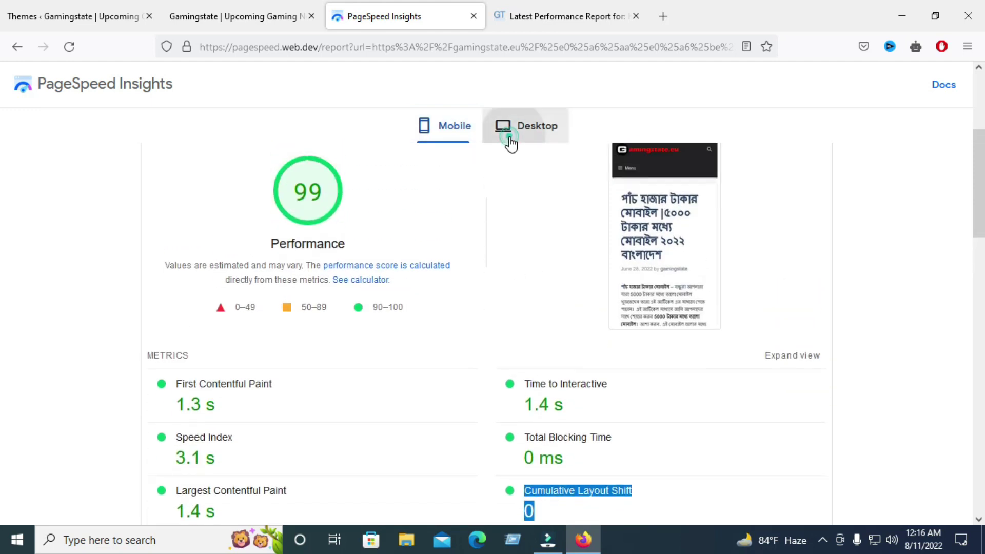
{"action": "left_click", "coordinate": [429, 144]}
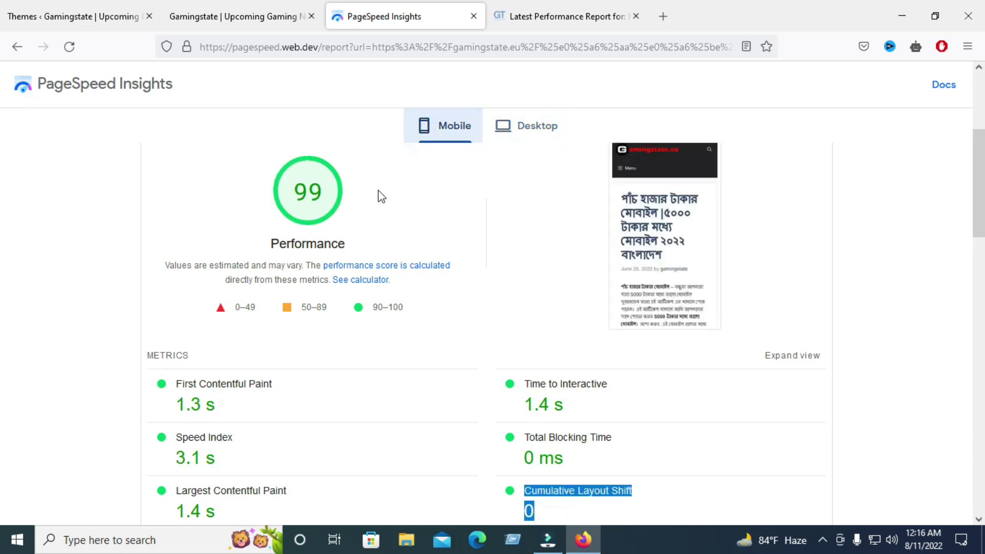
{"action": "scroll", "coordinate": [334, 441], "scroll_direction": "down", "scroll_amount": 2}
{"action": "scroll", "coordinate": [328, 411], "scroll_direction": "up", "scroll_amount": 3}
{"action": "left_click", "coordinate": [541, 129]}
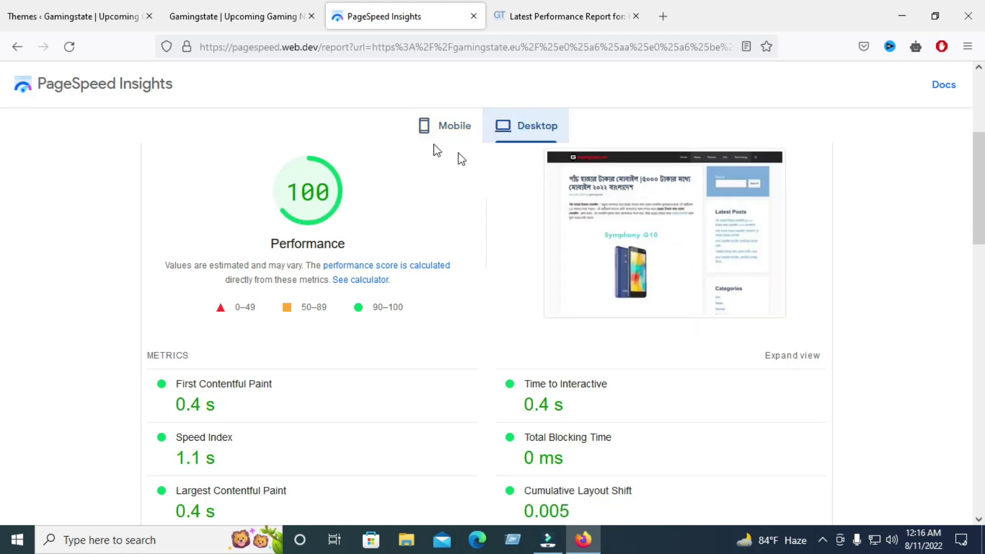
{"action": "left_click", "coordinate": [72, 7]}
{"action": "mouse_move", "coordinate": [257, 219]}
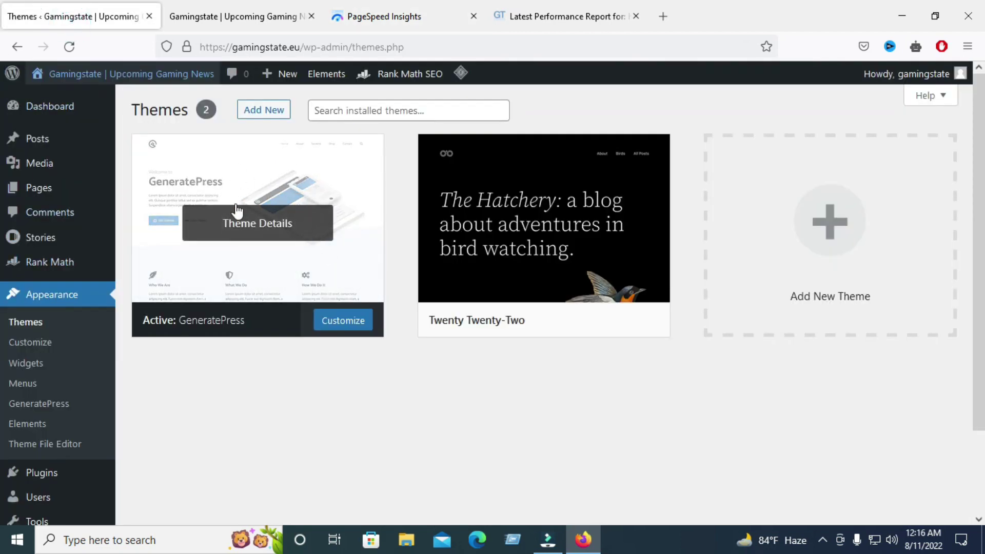
Step: Go from the live homepage back to the Themes page and open Installed Plugins
{"action": "left_click", "coordinate": [232, 16]}
{"action": "left_click", "coordinate": [84, 14]}
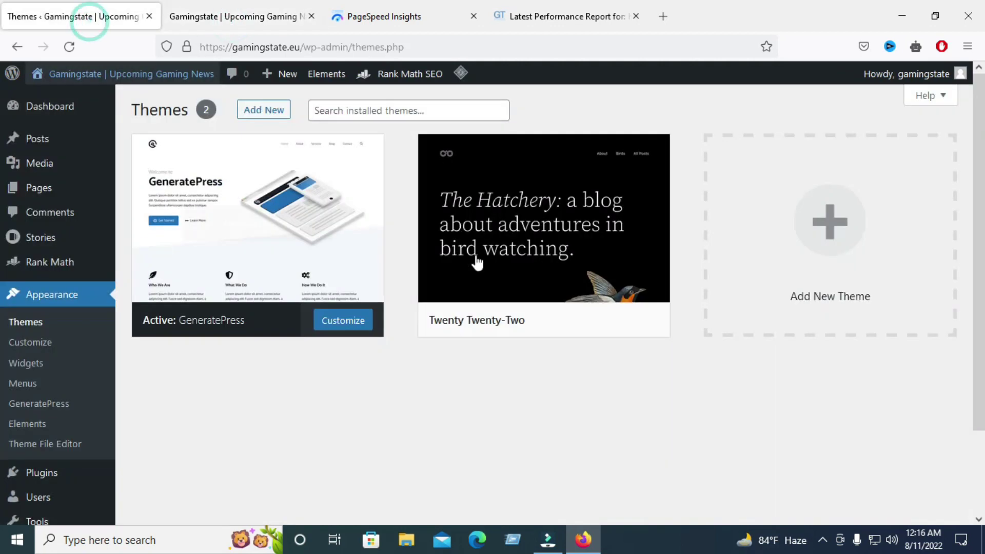
{"action": "scroll", "coordinate": [73, 349], "scroll_direction": "down", "scroll_amount": 3}
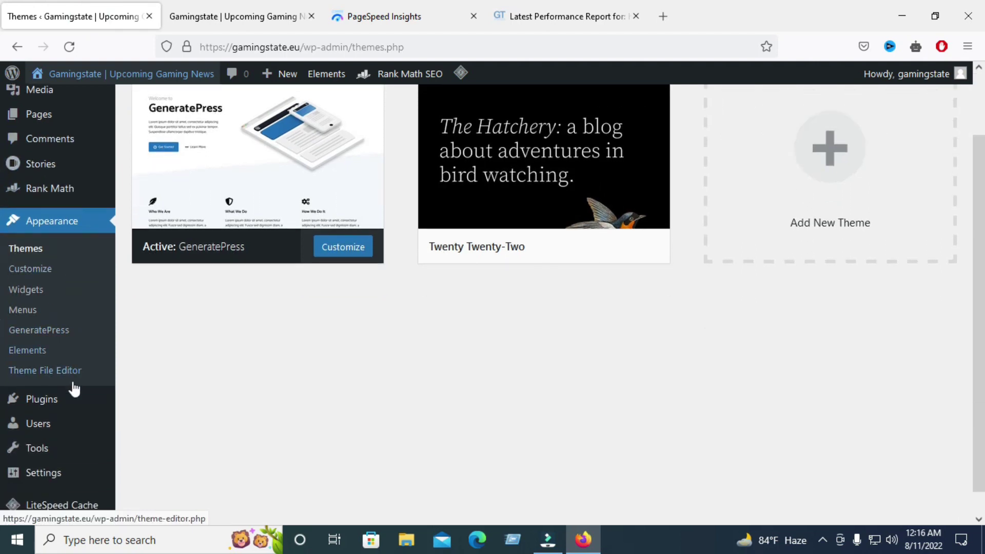
{"action": "left_click", "coordinate": [180, 403]}
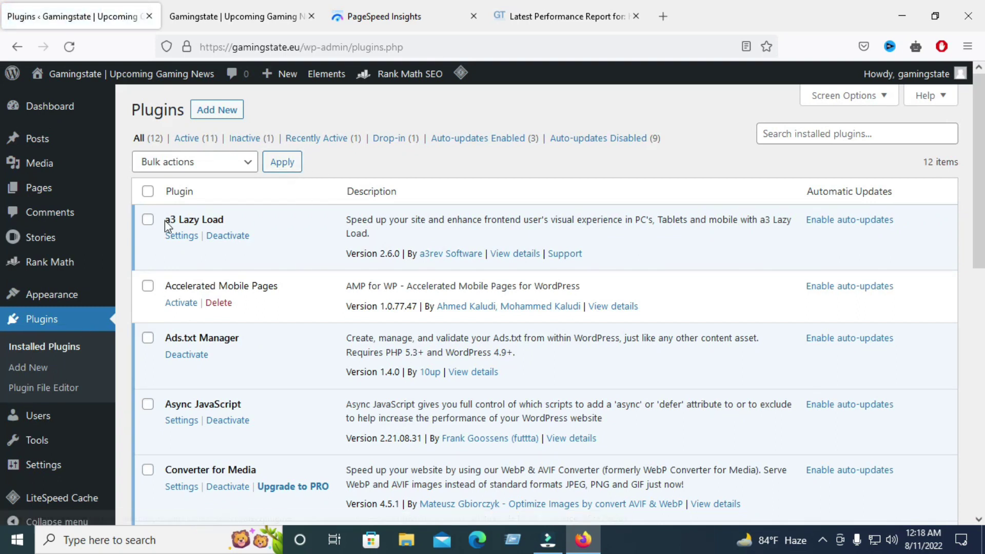
Step: Copy the a3 Lazy Load plugin name from the installed plugins list
{"action": "left_click", "coordinate": [165, 220]}
{"action": "left_click_drag", "start_coordinate": [172, 222], "coordinate": [248, 230]}
{"action": "right_click", "coordinate": [197, 225]}
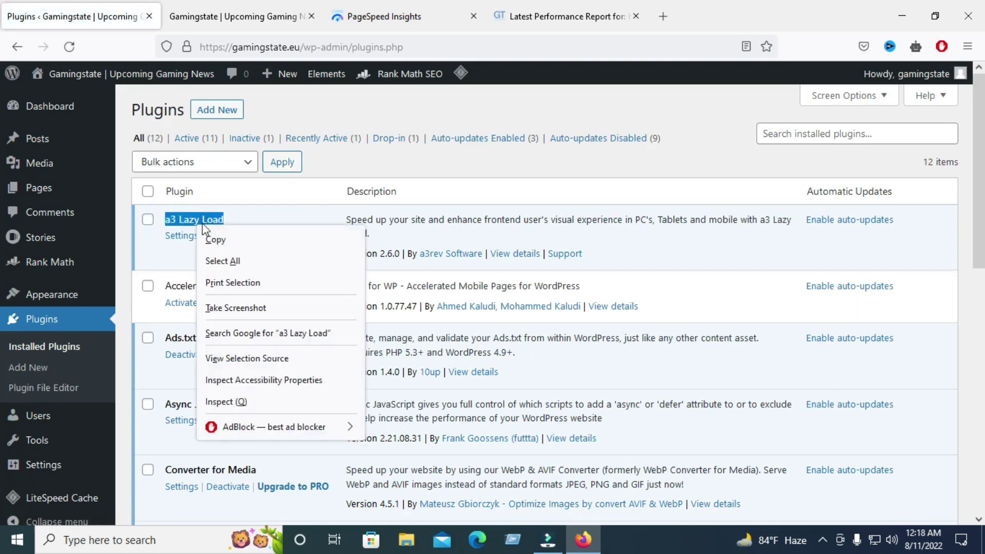
{"action": "left_click", "coordinate": [256, 235]}
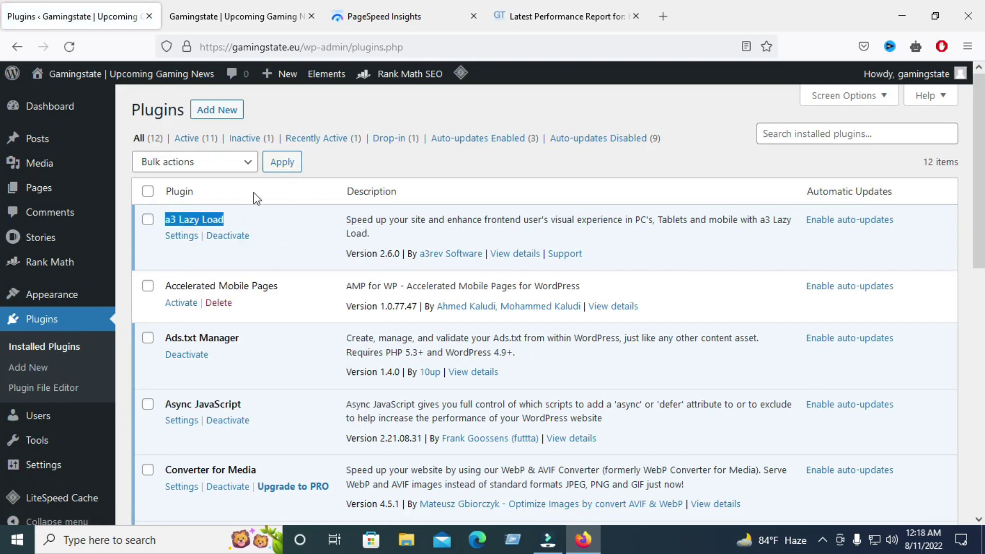
Step: Open Add New Plugins in a new tab and search the directory for a3 Lazy Load
{"action": "right_click", "coordinate": [218, 109]}
{"action": "left_click", "coordinate": [268, 126]}
{"action": "left_click", "coordinate": [215, 14]}
{"action": "mouse_move", "coordinate": [410, 74]}
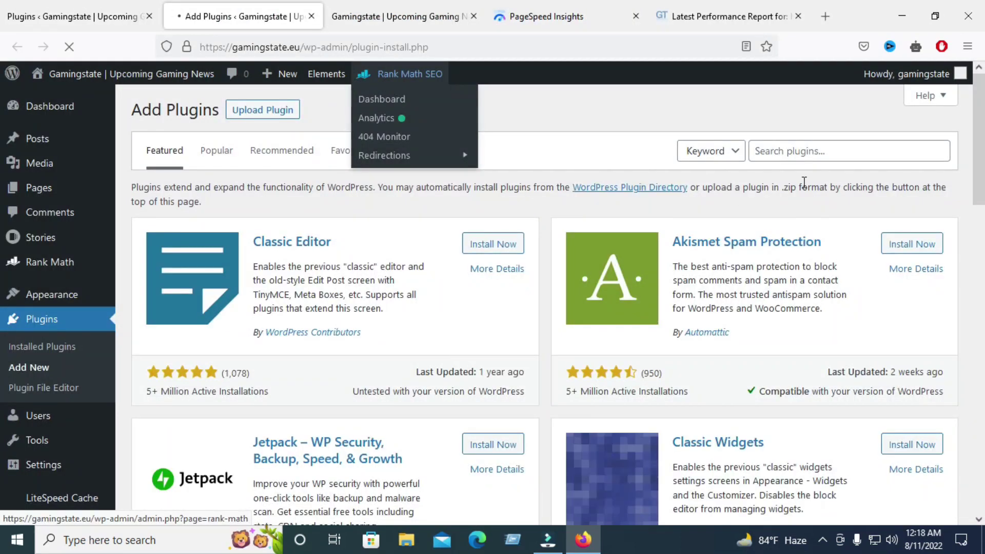
{"action": "left_click", "coordinate": [802, 151]}
{"action": "right_click", "coordinate": [802, 156]}
{"action": "left_click", "coordinate": [837, 260]}
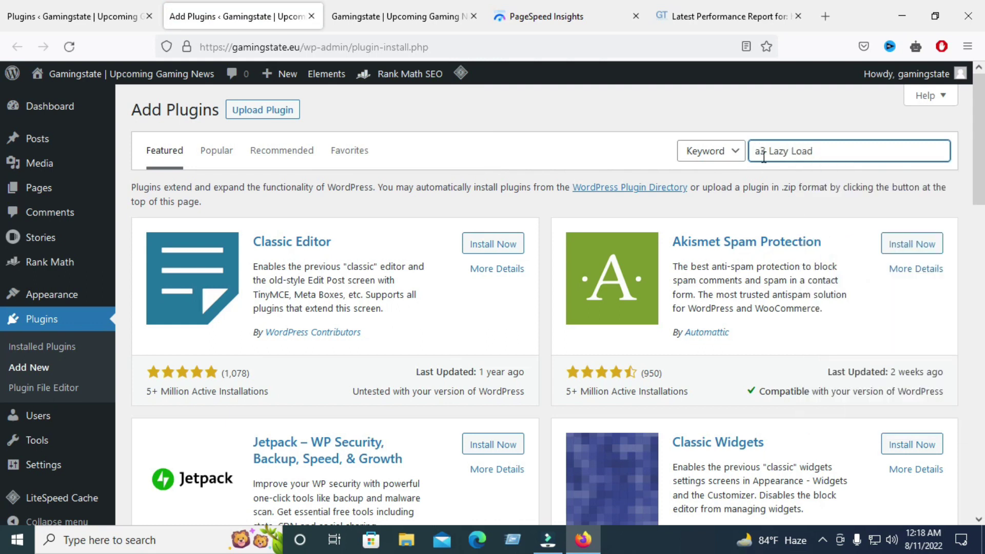
{"action": "left_click_drag", "start_coordinate": [826, 153], "coordinate": [750, 161]}
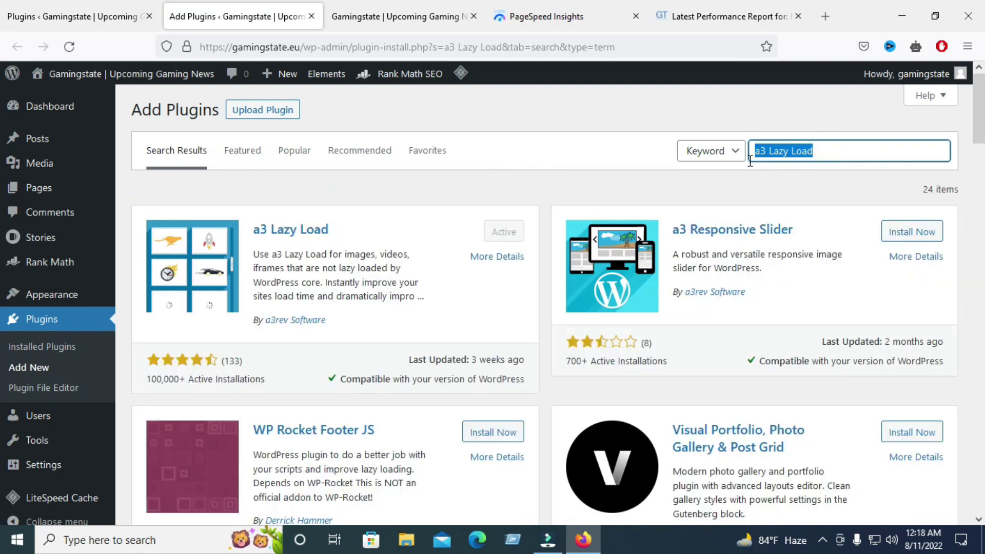
Step: Check the a3 Lazy Load search result against the installed plugins list
{"action": "left_click_drag", "start_coordinate": [245, 233], "coordinate": [330, 231]}
{"action": "left_click", "coordinate": [450, 242]}
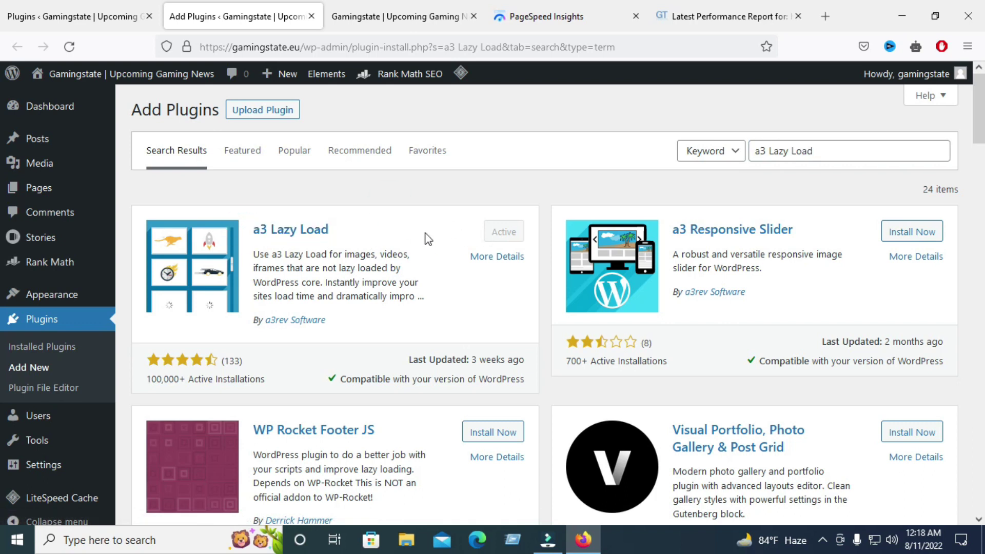
{"action": "left_click_drag", "start_coordinate": [367, 230], "coordinate": [254, 240]}
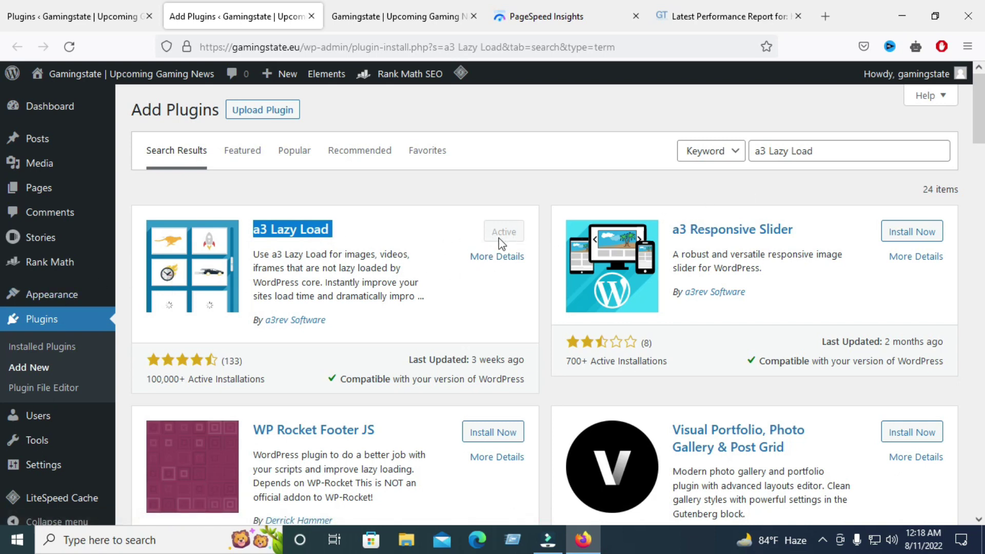
{"action": "key", "text": "ctrl+Page_Up"}
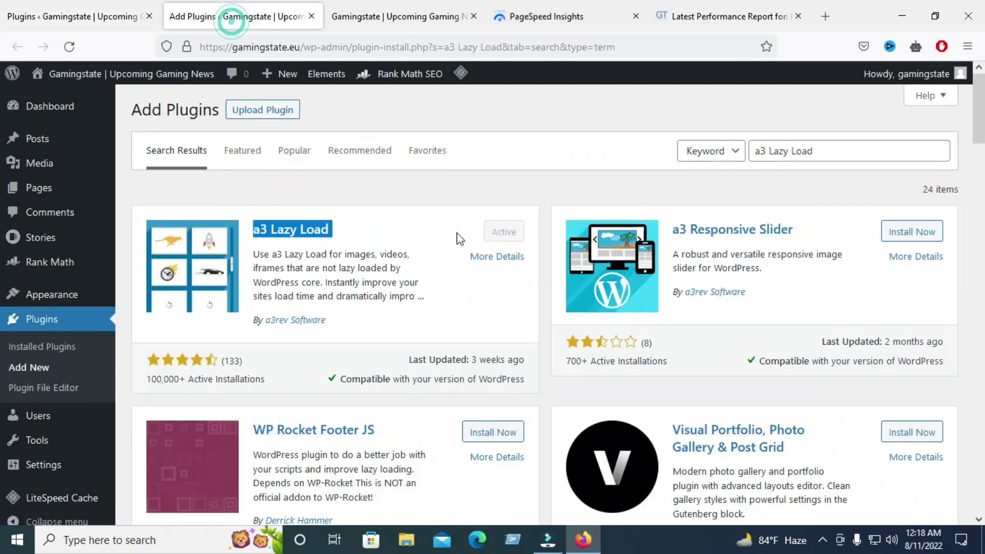
{"action": "left_click", "coordinate": [237, 11]}
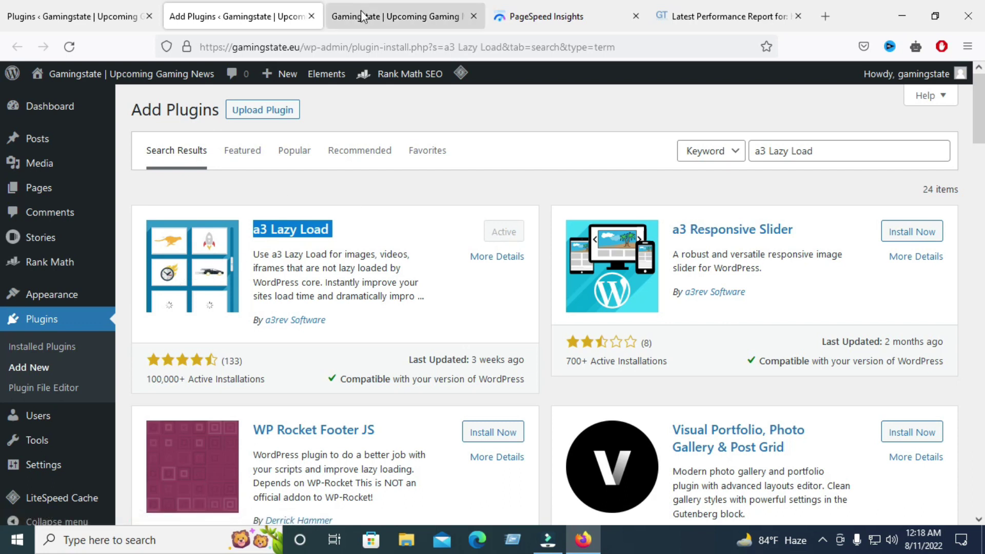
{"action": "left_click_drag", "start_coordinate": [363, 232], "coordinate": [263, 235]}
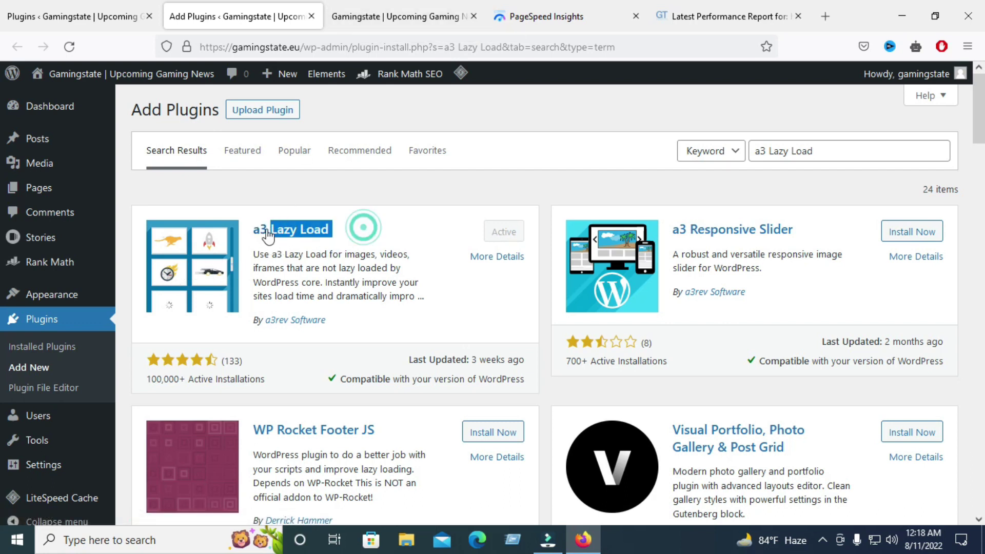
{"action": "left_click", "coordinate": [395, 2]}
Step: Scroll down through the Gamingstate homepage's Bengali post cards and their featured images
{"action": "scroll", "coordinate": [339, 334], "scroll_direction": "down", "scroll_amount": 3}
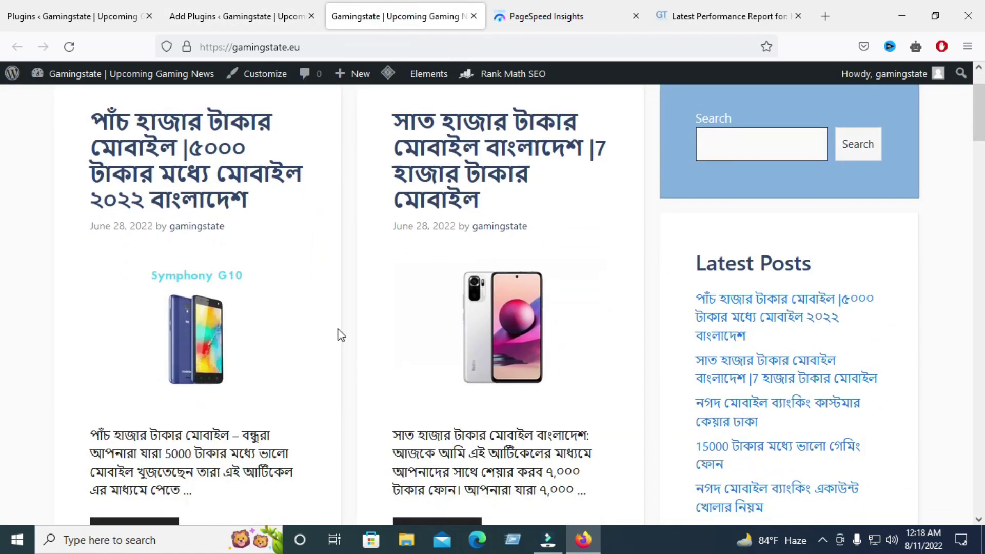
{"action": "scroll", "coordinate": [537, 296], "scroll_direction": "down", "scroll_amount": 4}
{"action": "scroll", "coordinate": [537, 296], "scroll_direction": "down", "scroll_amount": 1}
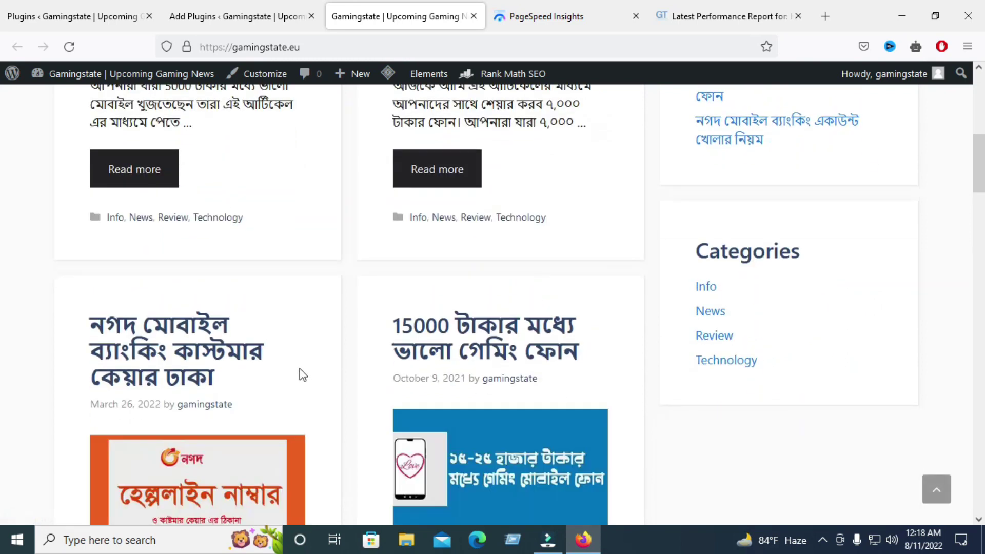
{"action": "scroll", "coordinate": [328, 374], "scroll_direction": "down", "scroll_amount": 3}
{"action": "scroll", "coordinate": [440, 347], "scroll_direction": "down", "scroll_amount": 3}
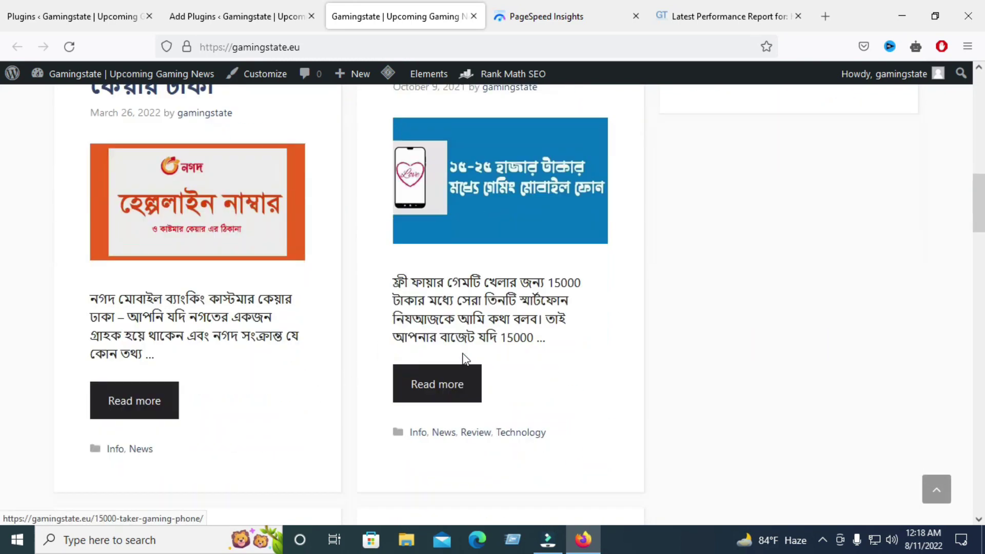
{"action": "scroll", "coordinate": [370, 384], "scroll_direction": "down", "scroll_amount": 3}
{"action": "scroll", "coordinate": [556, 391], "scroll_direction": "down", "scroll_amount": 3}
{"action": "scroll", "coordinate": [462, 388], "scroll_direction": "down", "scroll_amount": 2}
{"action": "scroll", "coordinate": [462, 388], "scroll_direction": "down", "scroll_amount": 2}
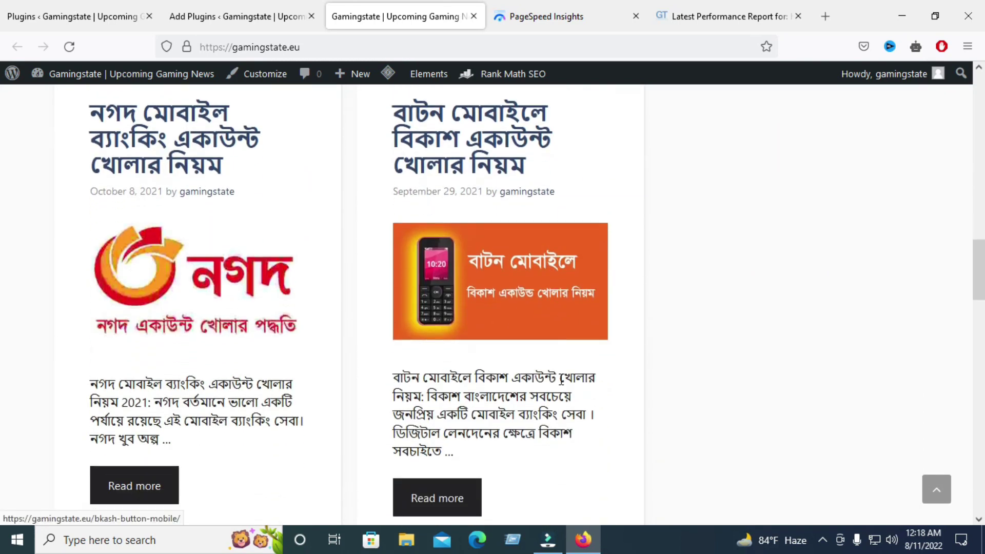
Step: Re-run the PageSpeed test on the Gamingstate article and view the fresh desktop results
{"action": "left_click", "coordinate": [548, 10]}
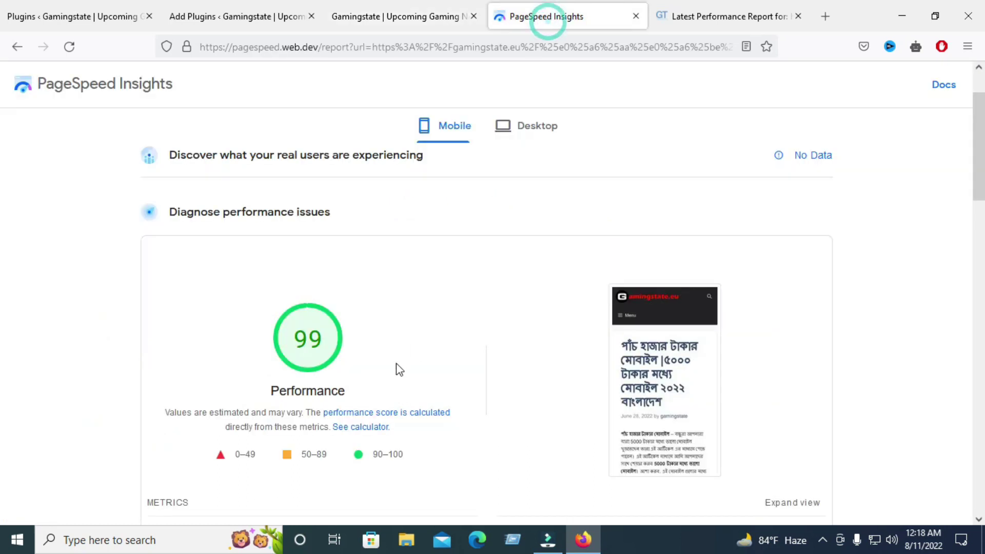
{"action": "left_click", "coordinate": [553, 132]}
{"action": "scroll", "coordinate": [441, 300], "scroll_direction": "up", "scroll_amount": 2}
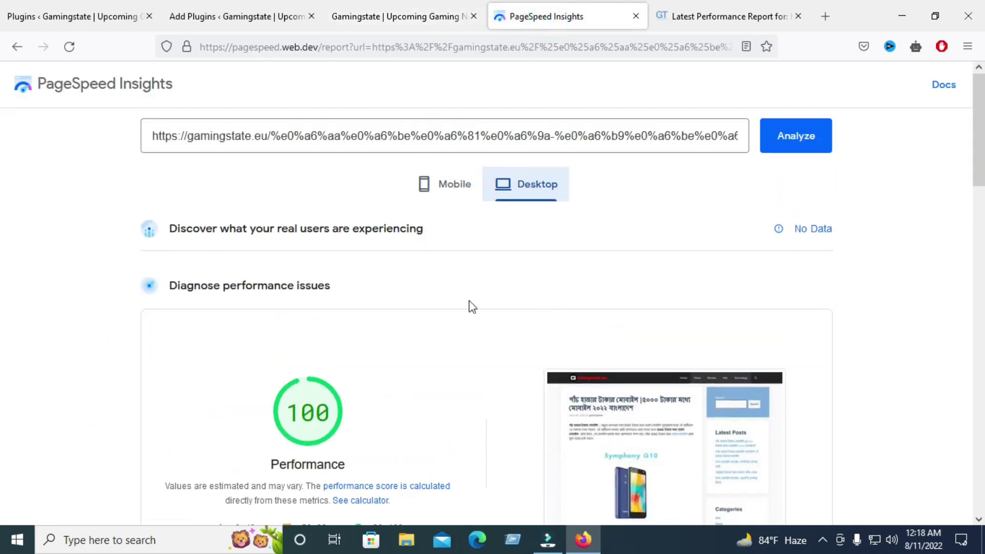
{"action": "left_click", "coordinate": [795, 154]}
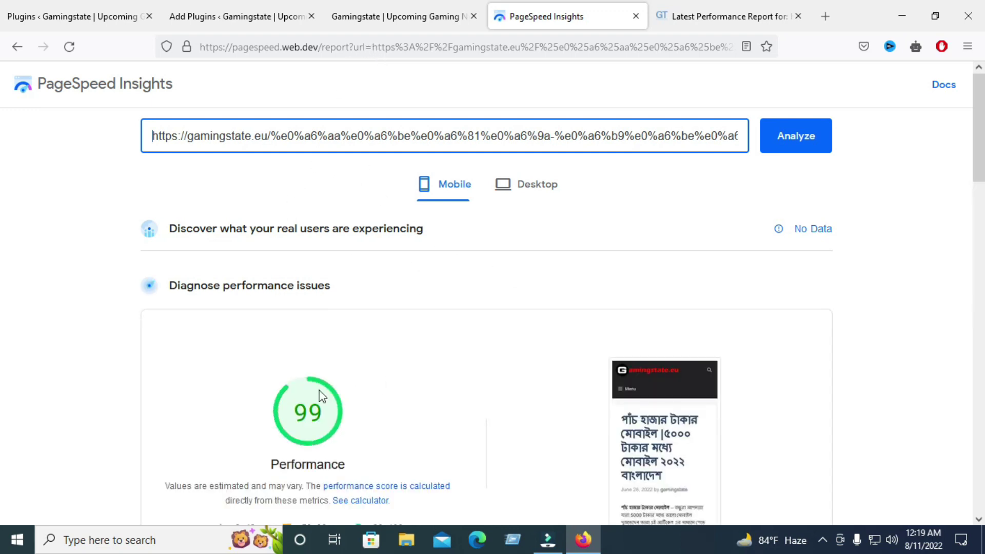
{"action": "left_click", "coordinate": [525, 186]}
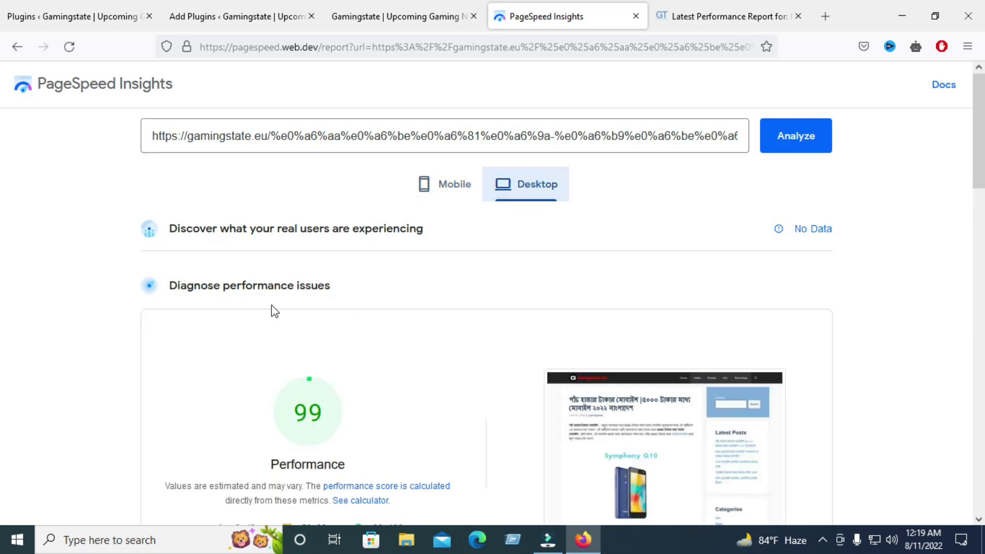
Step: Scroll the desktop metrics and highlight the Cumulative Layout Shift of 0.005
{"action": "scroll", "coordinate": [345, 395], "scroll_direction": "down", "scroll_amount": 2}
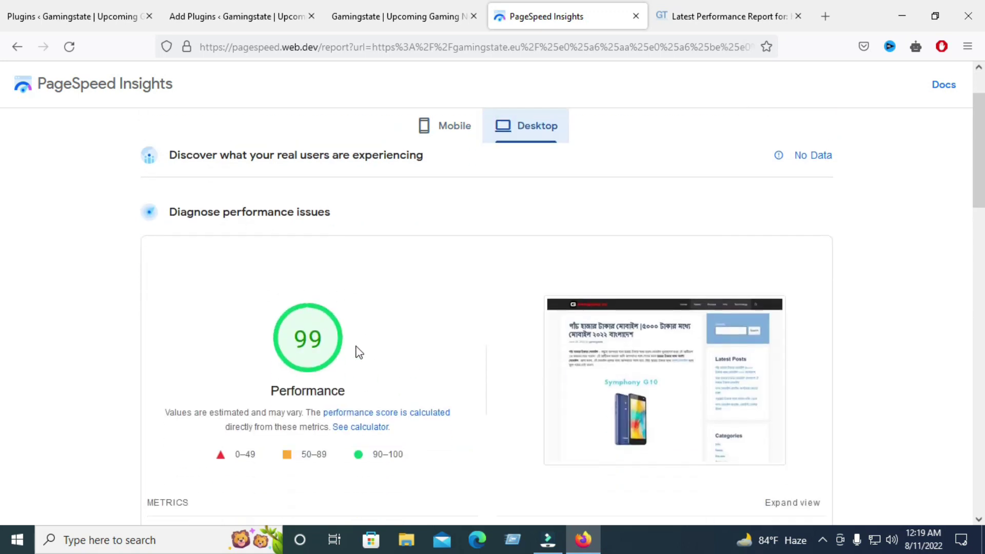
{"action": "scroll", "coordinate": [424, 318], "scroll_direction": "down", "scroll_amount": 1}
{"action": "scroll", "coordinate": [437, 352], "scroll_direction": "down", "scroll_amount": 3}
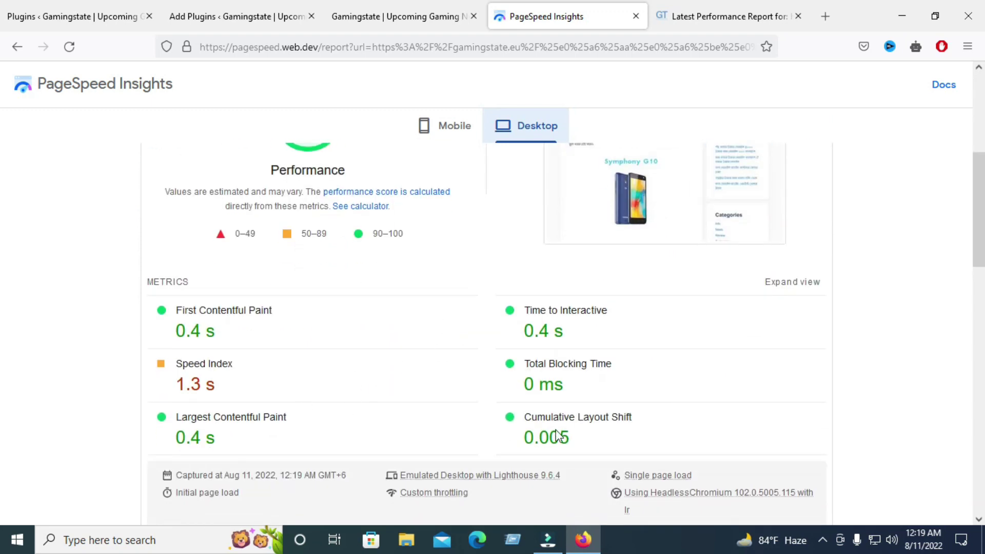
{"action": "scroll", "coordinate": [492, 410], "scroll_direction": "up", "scroll_amount": 4}
{"action": "scroll", "coordinate": [461, 328], "scroll_direction": "down", "scroll_amount": 4}
{"action": "left_click_drag", "start_coordinate": [508, 445], "coordinate": [632, 445]}
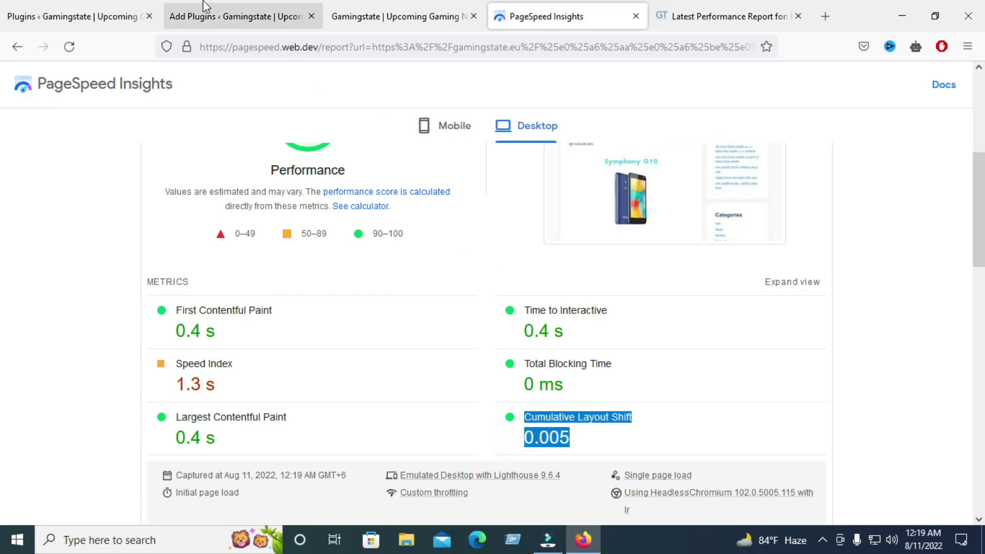
{"action": "left_click", "coordinate": [202, 16]}
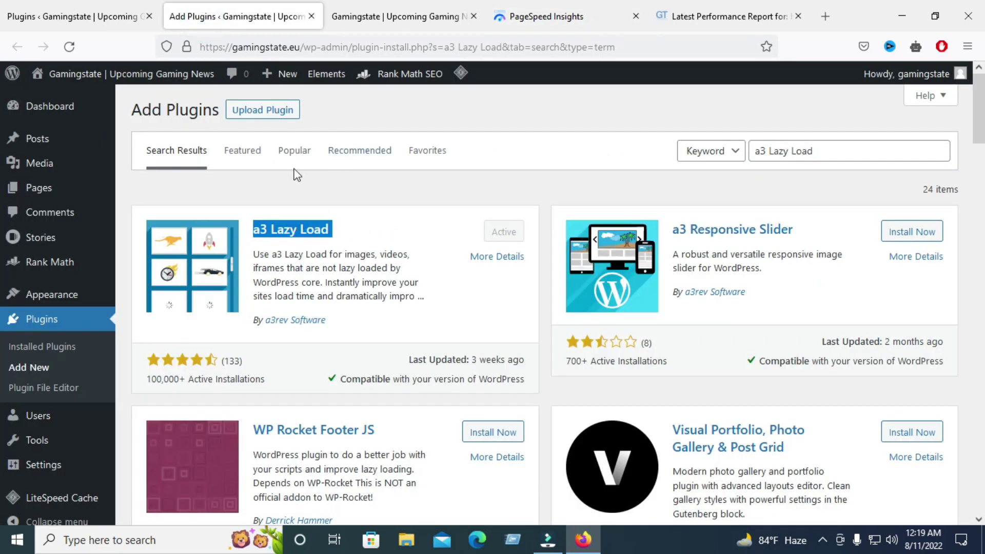
Step: Locate Converter for Media in the installed plugins list
{"action": "left_click", "coordinate": [82, 16]}
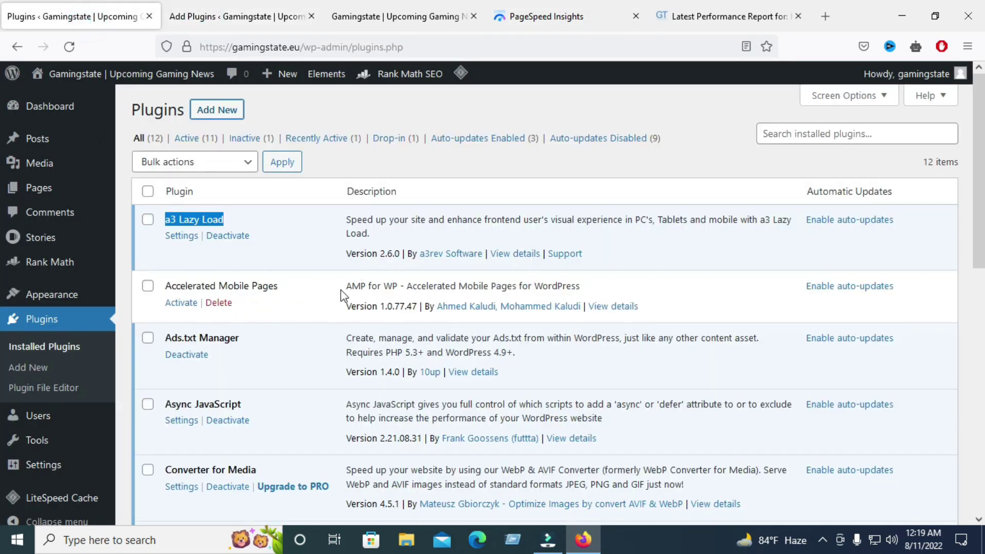
{"action": "scroll", "coordinate": [307, 295], "scroll_direction": "down", "scroll_amount": 3}
{"action": "scroll", "coordinate": [203, 308], "scroll_direction": "down", "scroll_amount": 1}
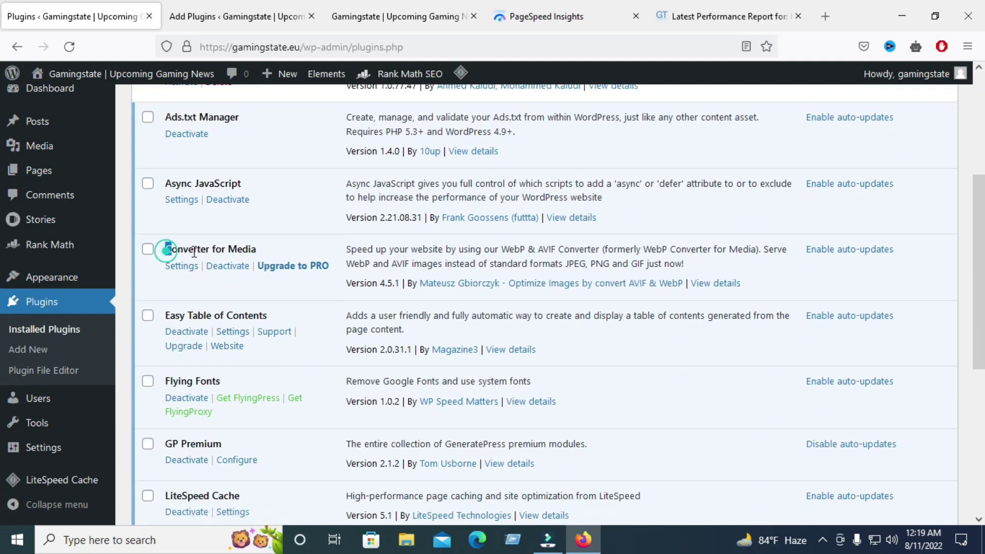
{"action": "left_click_drag", "start_coordinate": [164, 250], "coordinate": [267, 251]}
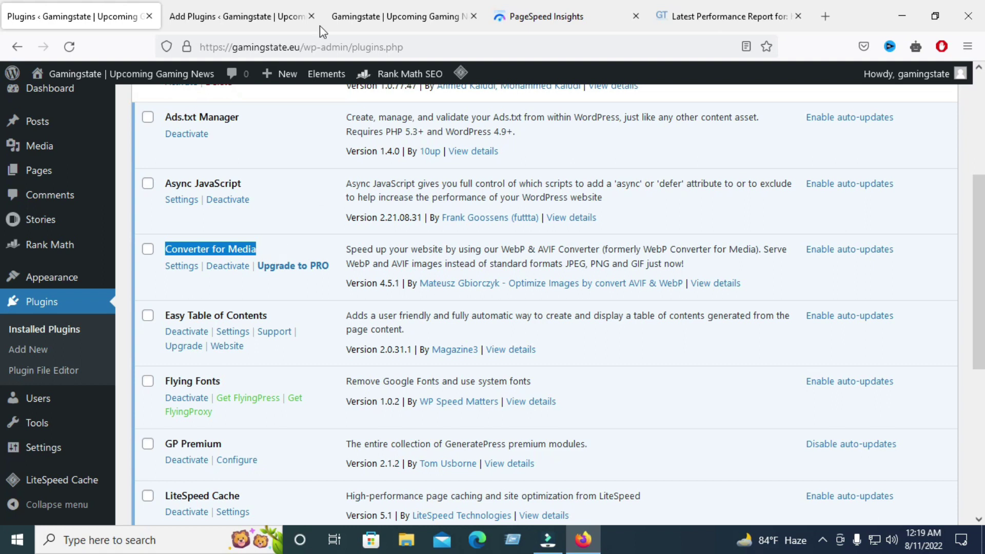
Step: Search the plugin directory for 'webp', then bring up Converter for Media's Settings link options
{"action": "left_click", "coordinate": [234, 17]}
{"action": "left_click", "coordinate": [852, 156]}
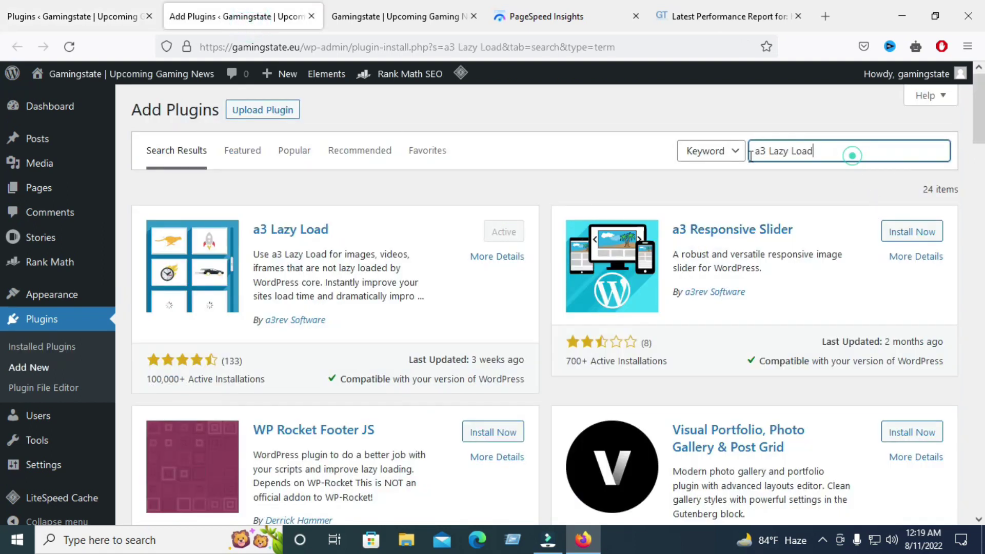
{"action": "left_click_drag", "start_coordinate": [750, 155], "coordinate": [813, 160]}
{"action": "key", "text": "BackSpace"}
{"action": "type", "text": "w"}
{"action": "type", "text": "ebp"}
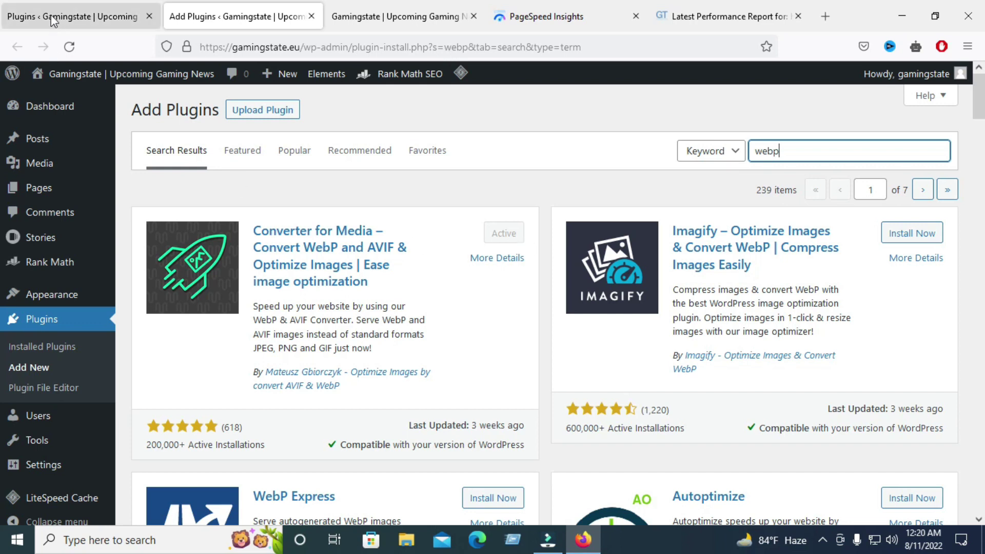
{"action": "left_click", "coordinate": [72, 15]}
{"action": "right_click", "coordinate": [189, 274]}
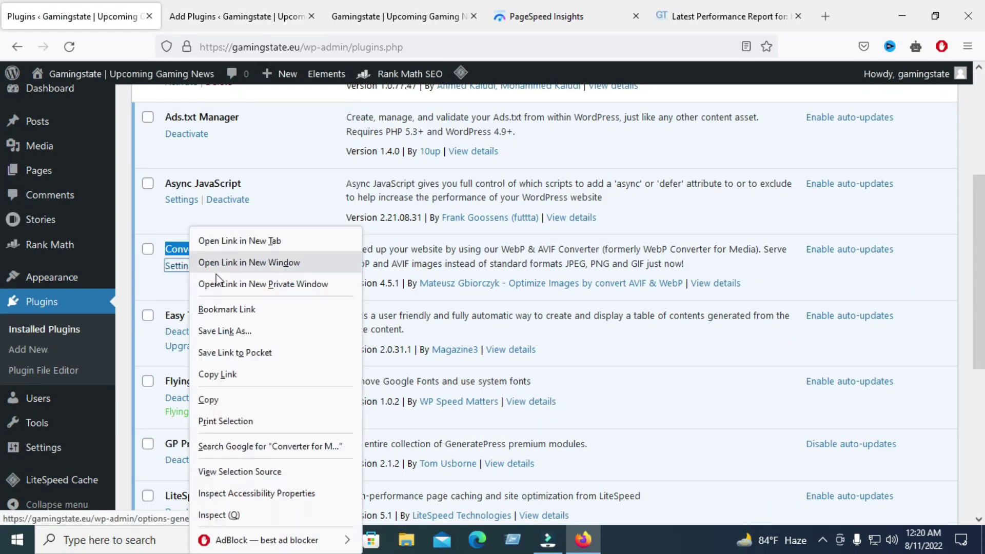
Step: Open the Converter for Media settings in a new tab and review its options
{"action": "left_click", "coordinate": [221, 239]}
{"action": "left_click", "coordinate": [180, 4]}
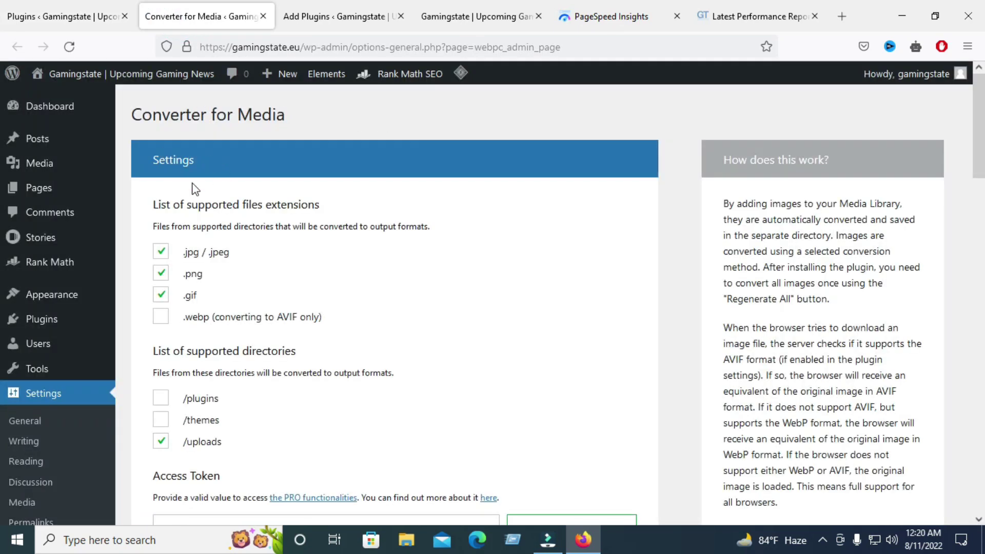
{"action": "scroll", "coordinate": [210, 224], "scroll_direction": "down", "scroll_amount": 3}
{"action": "scroll", "coordinate": [249, 225], "scroll_direction": "down", "scroll_amount": 2}
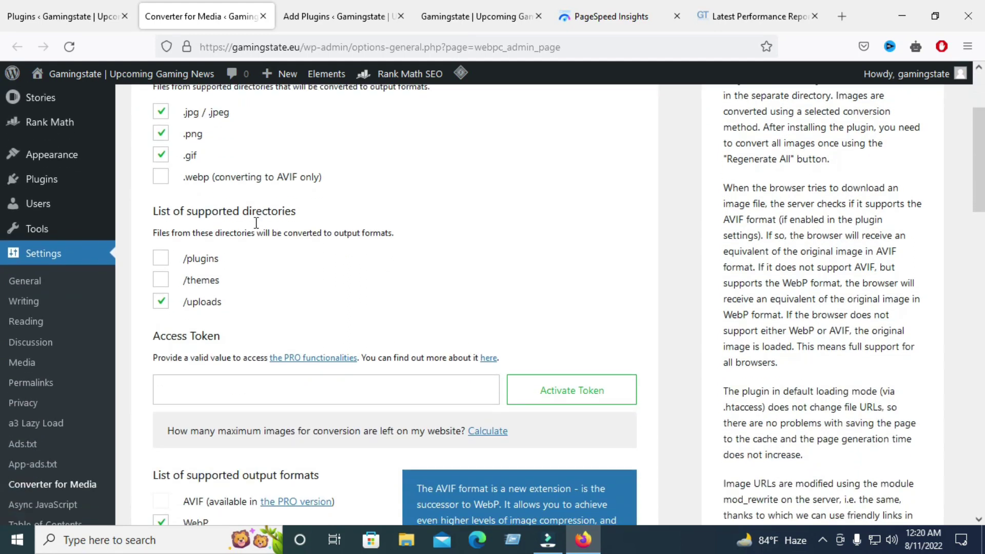
{"action": "scroll", "coordinate": [334, 223], "scroll_direction": "down", "scroll_amount": 1}
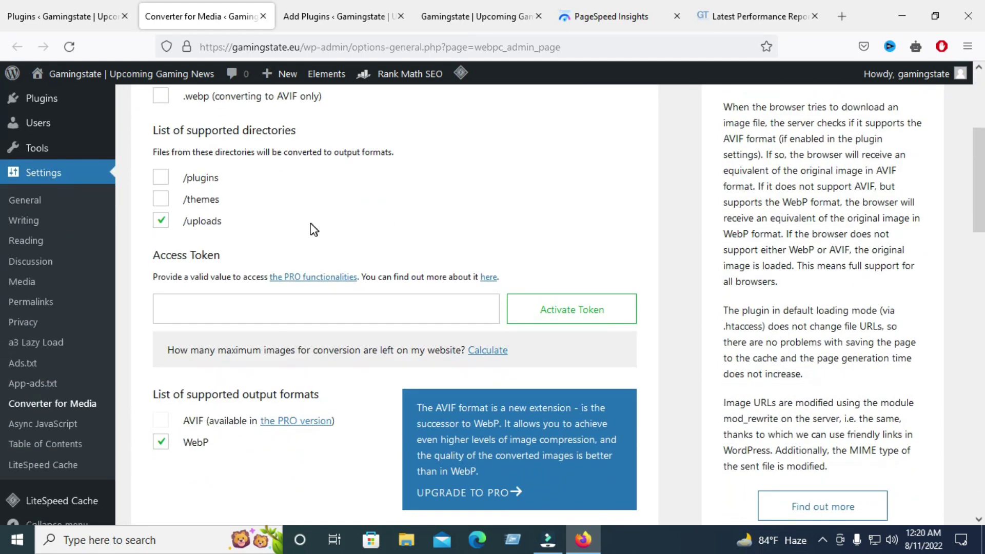
{"action": "scroll", "coordinate": [302, 229], "scroll_direction": "up", "scroll_amount": 1}
{"action": "scroll", "coordinate": [231, 229], "scroll_direction": "up", "scroll_amount": 2}
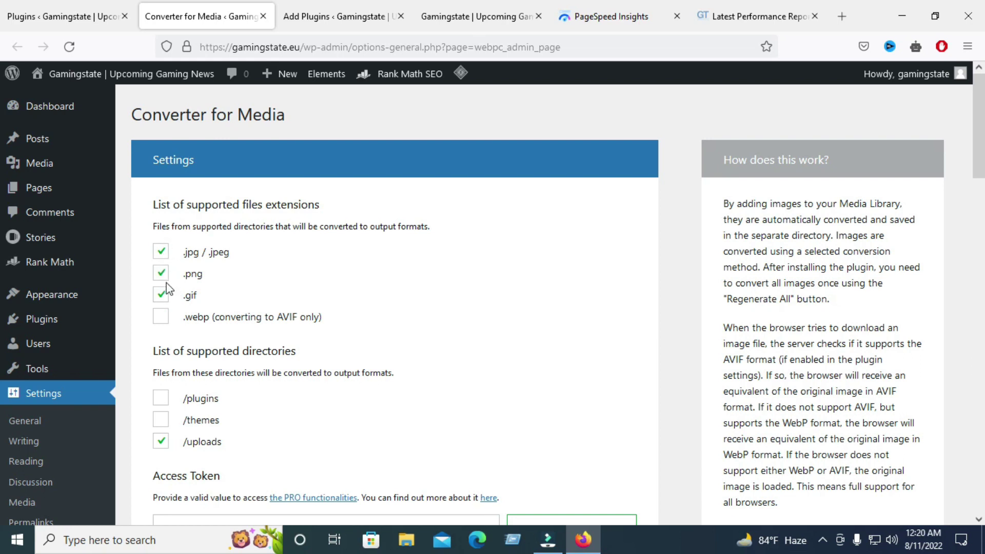
{"action": "scroll", "coordinate": [362, 280], "scroll_direction": "down", "scroll_amount": 3}
{"action": "scroll", "coordinate": [402, 279], "scroll_direction": "up", "scroll_amount": 3}
{"action": "scroll", "coordinate": [523, 283], "scroll_direction": "down", "scroll_amount": 2}
{"action": "scroll", "coordinate": [249, 232], "scroll_direction": "down", "scroll_amount": 4}
{"action": "scroll", "coordinate": [439, 246], "scroll_direction": "down", "scroll_amount": 2}
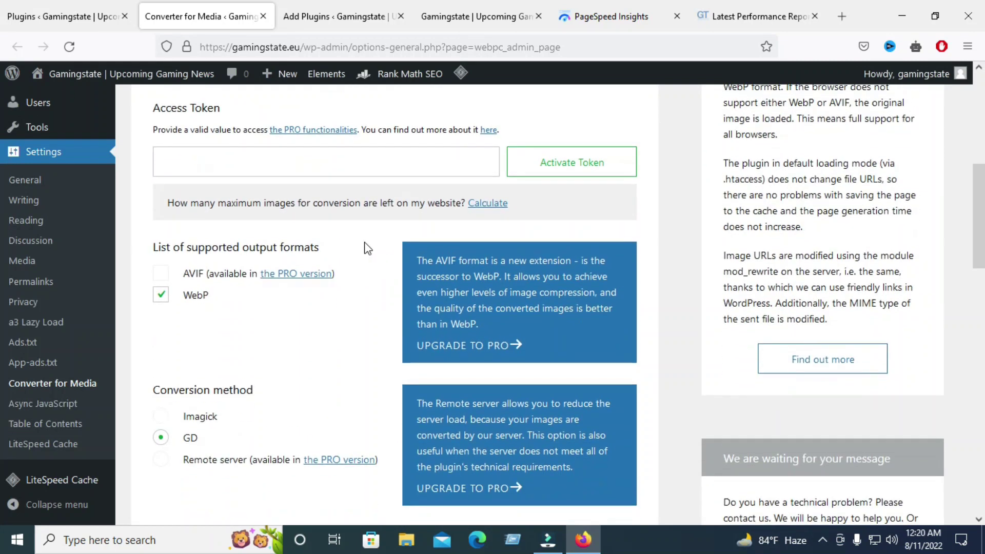
{"action": "scroll", "coordinate": [364, 242], "scroll_direction": "down", "scroll_amount": 3}
{"action": "scroll", "coordinate": [364, 242], "scroll_direction": "down", "scroll_amount": 3}
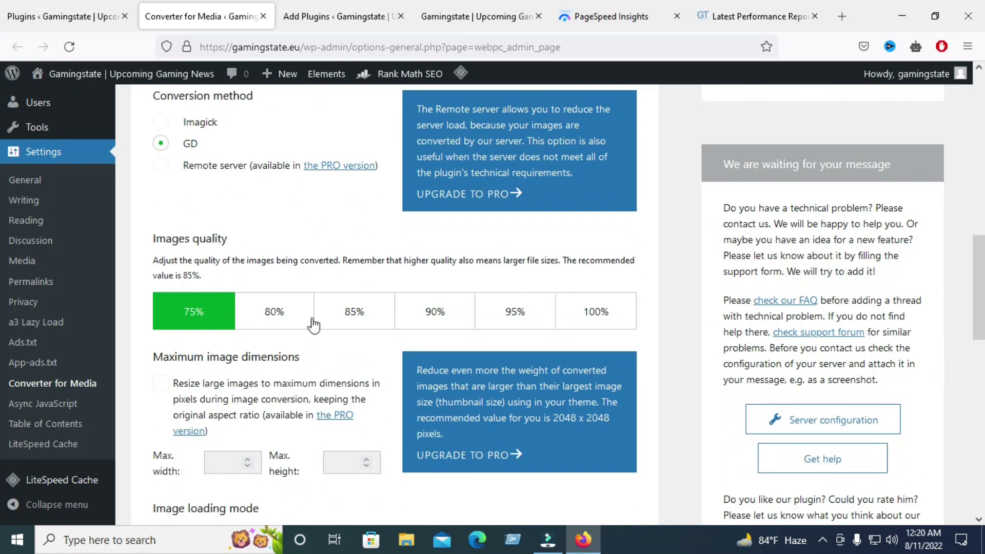
Step: Keep the WebP image quality at 75% after trying 80%, 85% and 90%
{"action": "left_click_drag", "start_coordinate": [152, 248], "coordinate": [271, 248]}
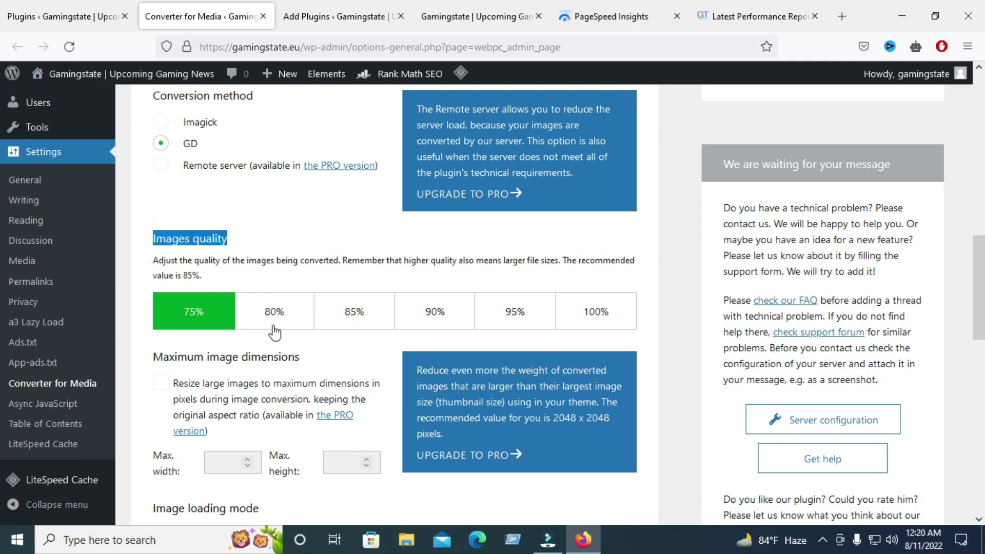
{"action": "left_click", "coordinate": [292, 324]}
{"action": "left_click", "coordinate": [362, 318]}
{"action": "left_click", "coordinate": [442, 318]}
{"action": "left_click", "coordinate": [192, 318]}
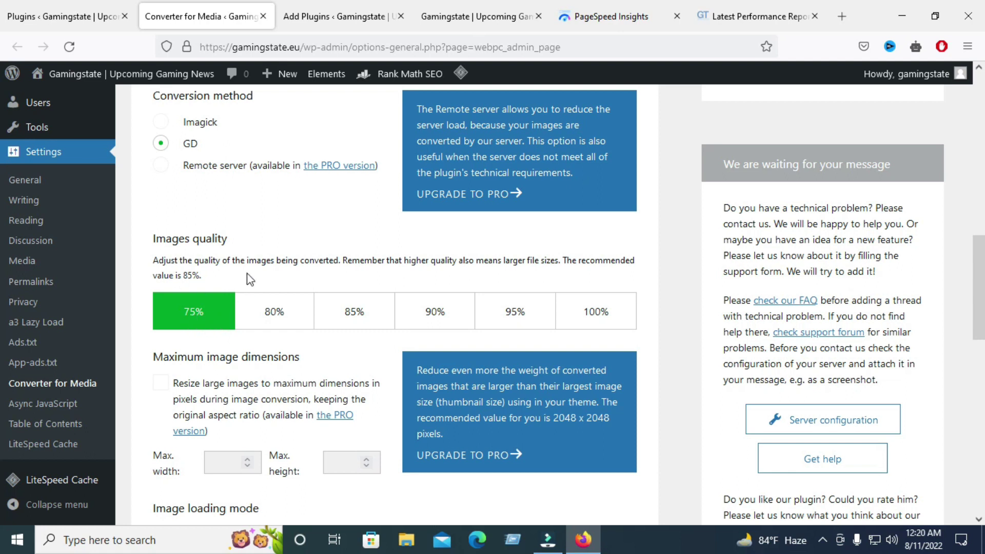
{"action": "left_click_drag", "start_coordinate": [566, 263], "coordinate": [183, 276]}
Step: Turn on 'Force convert all images again'
{"action": "scroll", "coordinate": [370, 325], "scroll_direction": "down", "scroll_amount": 7}
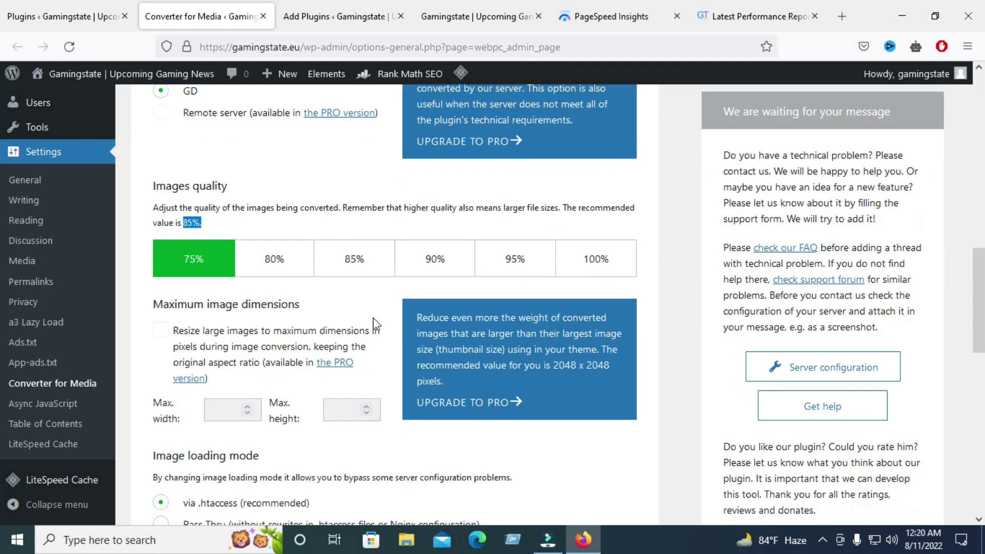
{"action": "scroll", "coordinate": [508, 285], "scroll_direction": "down", "scroll_amount": 2}
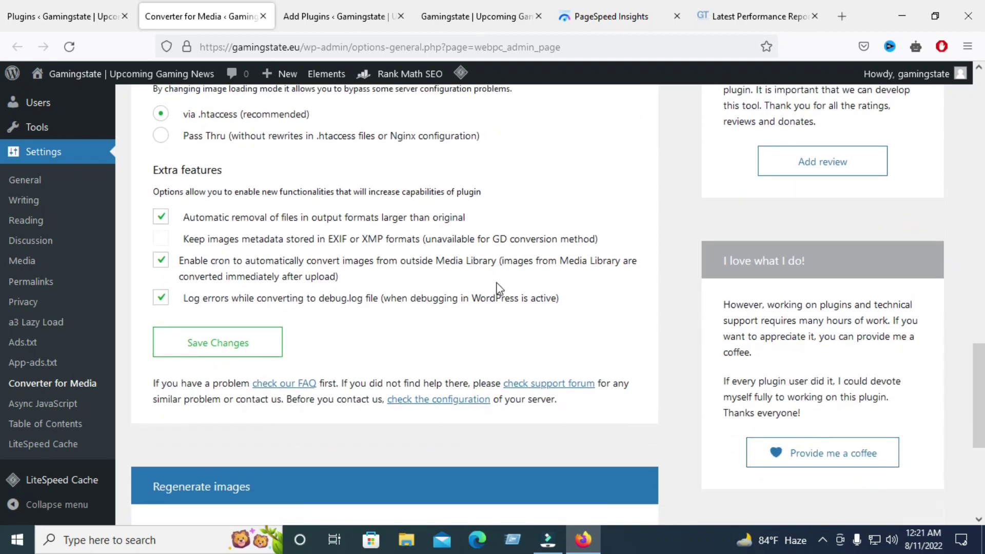
{"action": "scroll", "coordinate": [420, 282], "scroll_direction": "down", "scroll_amount": 3}
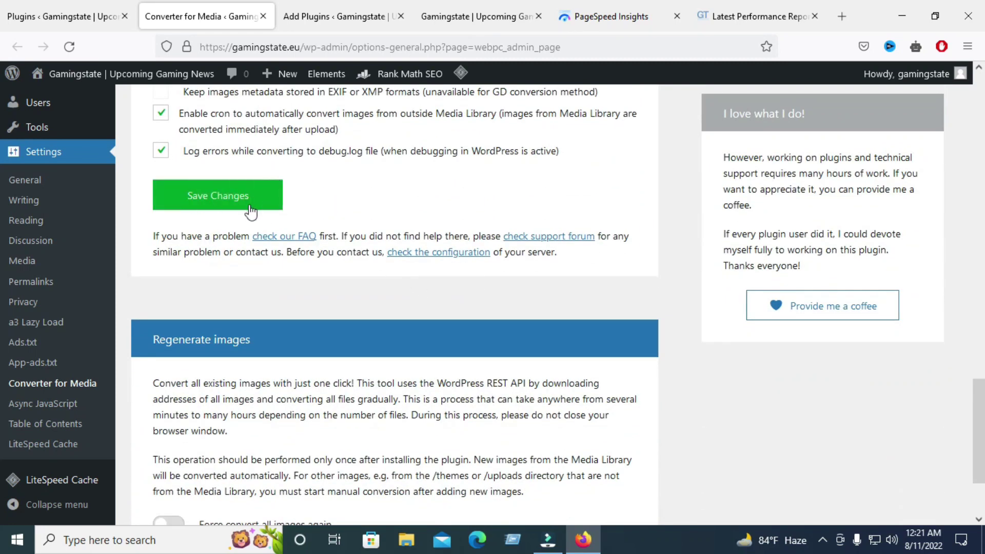
{"action": "scroll", "coordinate": [226, 241], "scroll_direction": "down", "scroll_amount": 3}
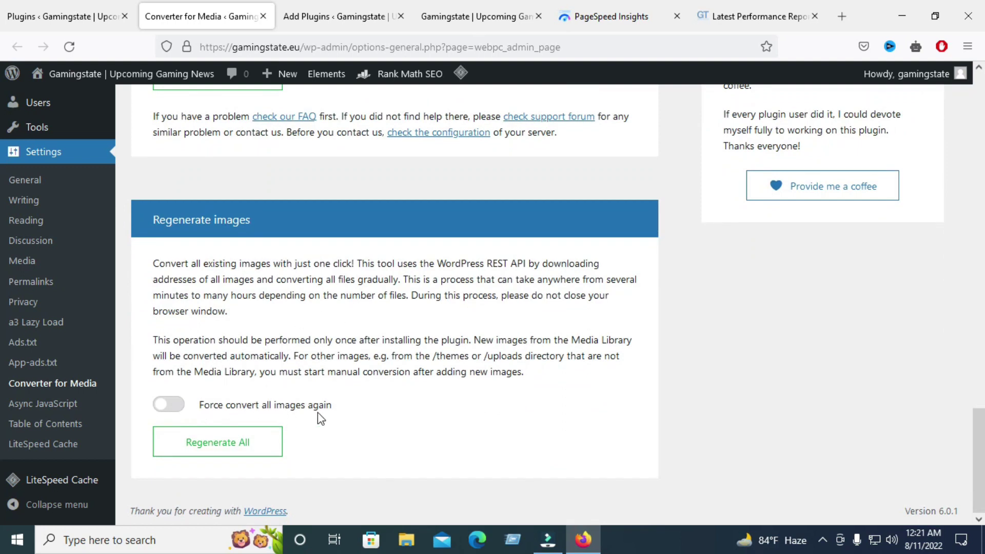
{"action": "left_click", "coordinate": [174, 408]}
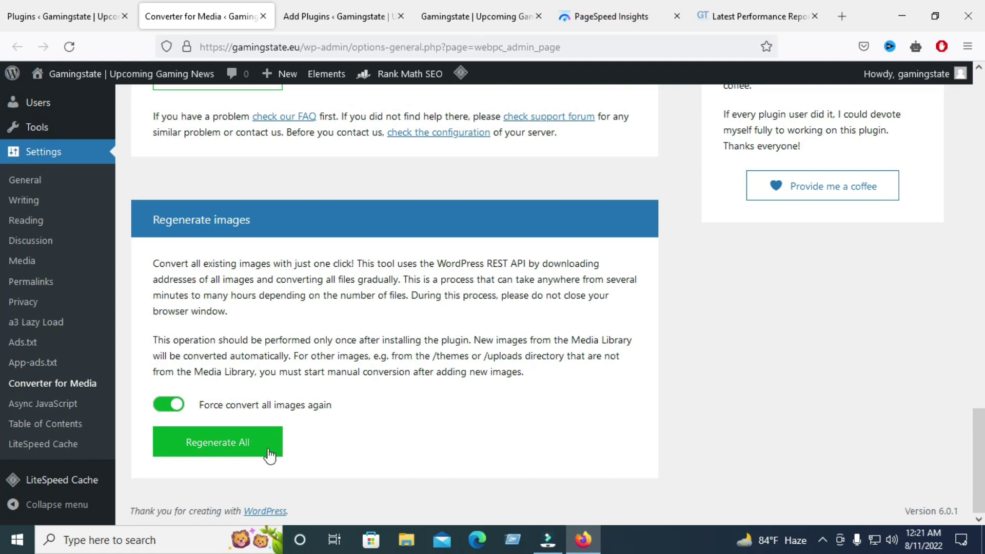
Step: Check the site's front page, then close the Converter for Media settings and return to Installed Plugins
{"action": "left_click", "coordinate": [458, 6]}
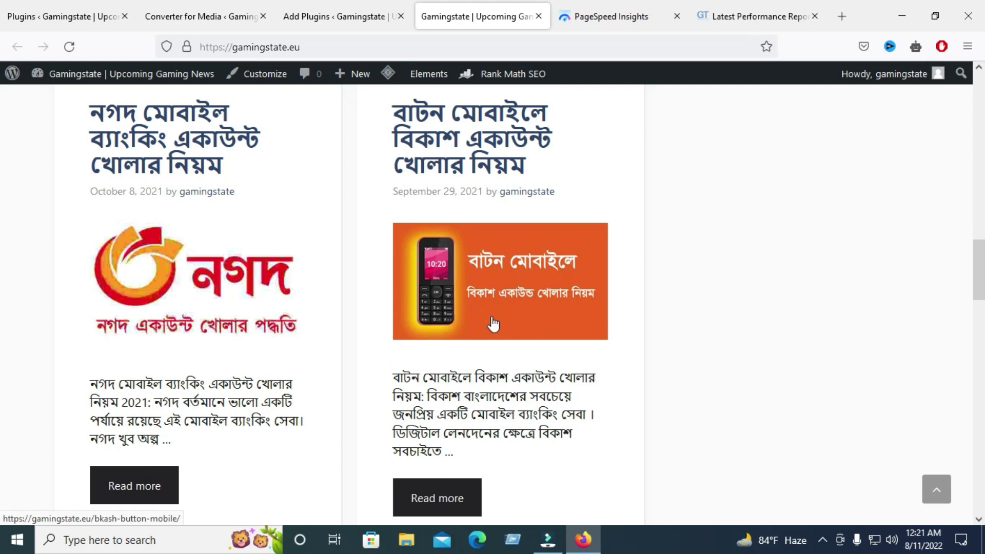
{"action": "left_click", "coordinate": [198, 13]}
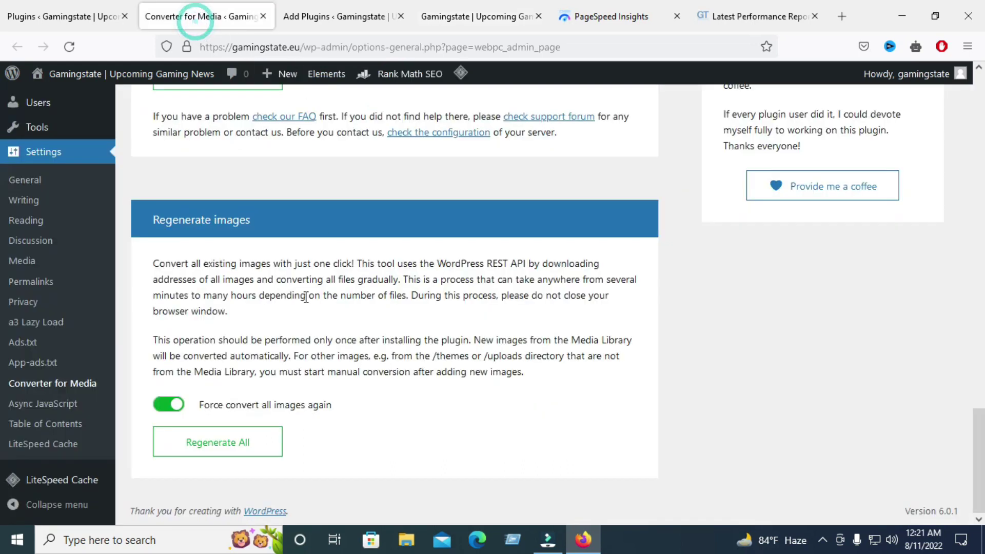
{"action": "scroll", "coordinate": [353, 207], "scroll_direction": "up", "scroll_amount": 2}
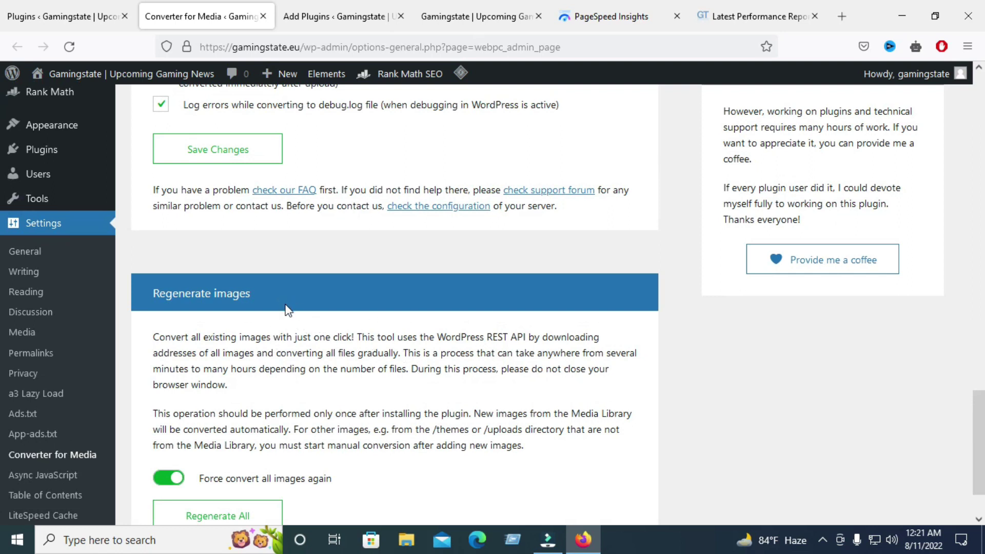
{"action": "scroll", "coordinate": [300, 323], "scroll_direction": "down", "scroll_amount": 2}
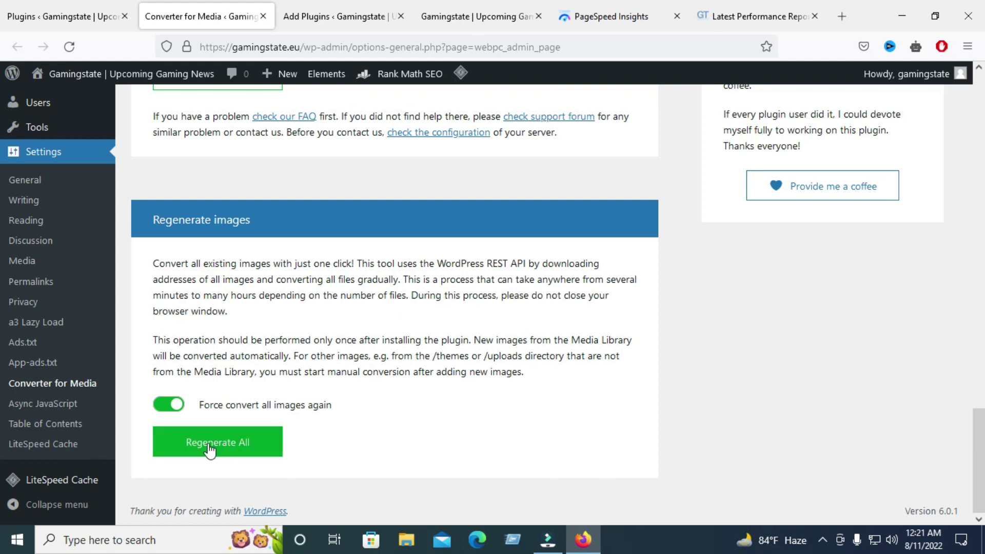
{"action": "left_click", "coordinate": [454, 6]}
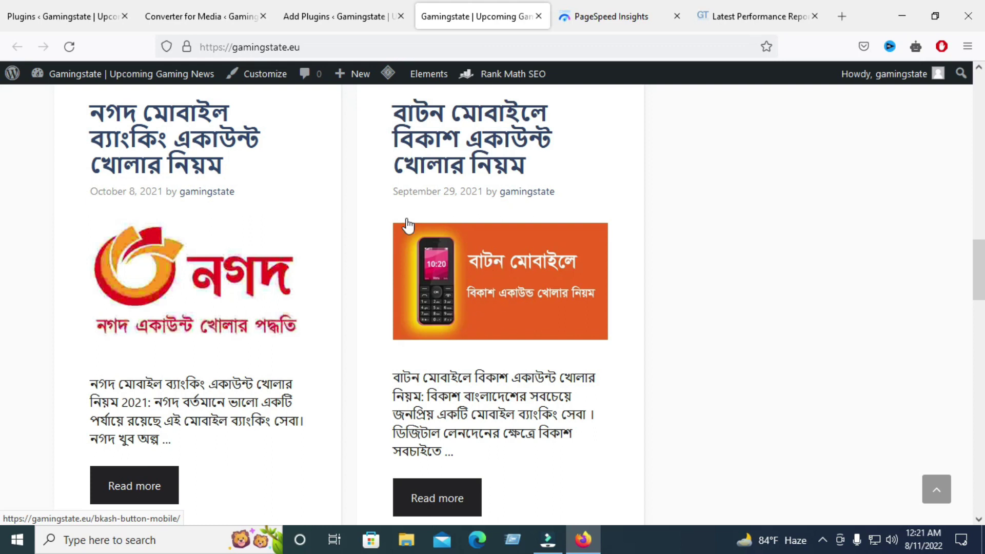
{"action": "left_click", "coordinate": [195, 16]}
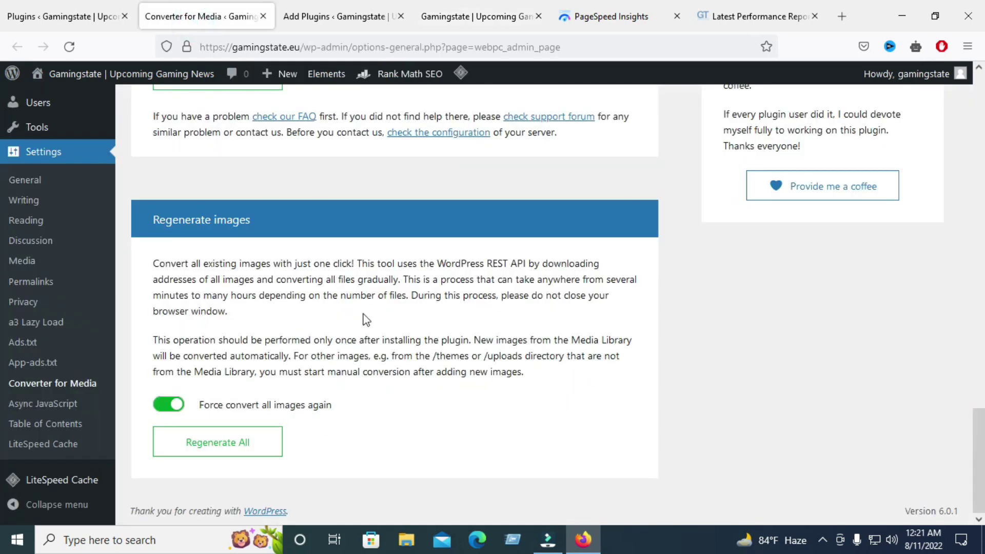
{"action": "left_click", "coordinate": [263, 15]}
{"action": "left_click", "coordinate": [56, 16]}
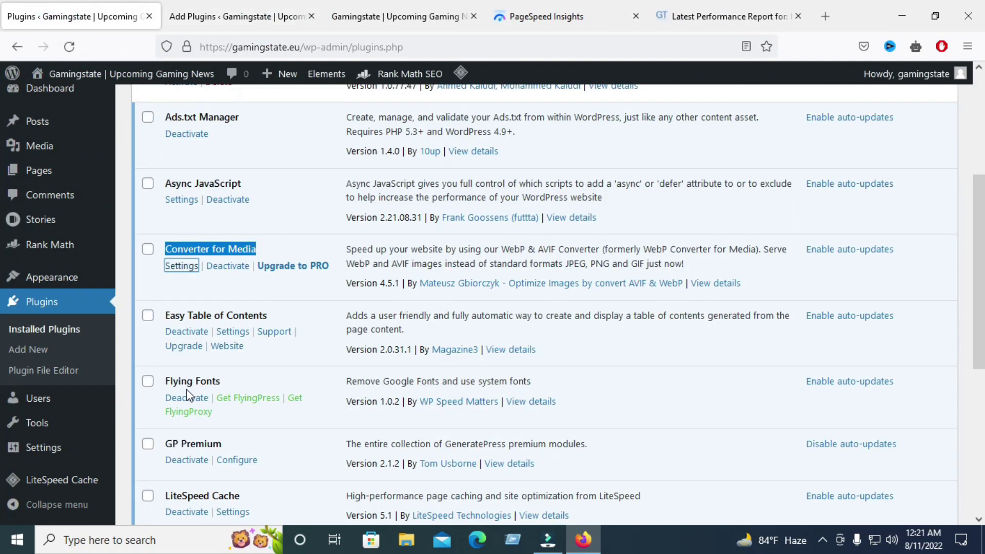
Step: Copy the Flying Fonts name and search the plugin directory for it instead of 'webp'
{"action": "left_click_drag", "start_coordinate": [165, 385], "coordinate": [220, 382]}
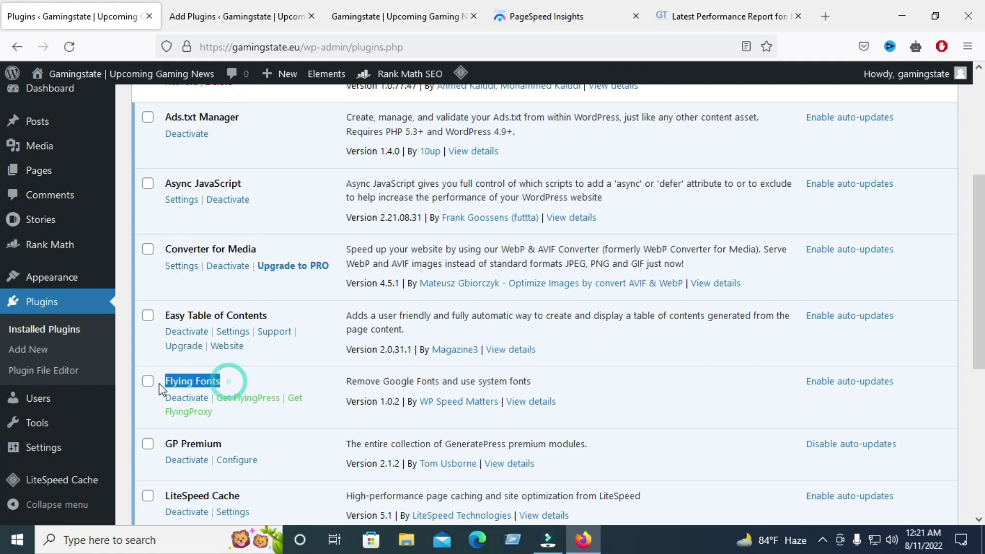
{"action": "right_click", "coordinate": [207, 388]}
{"action": "left_click", "coordinate": [215, 181]}
{"action": "left_click", "coordinate": [369, 16]}
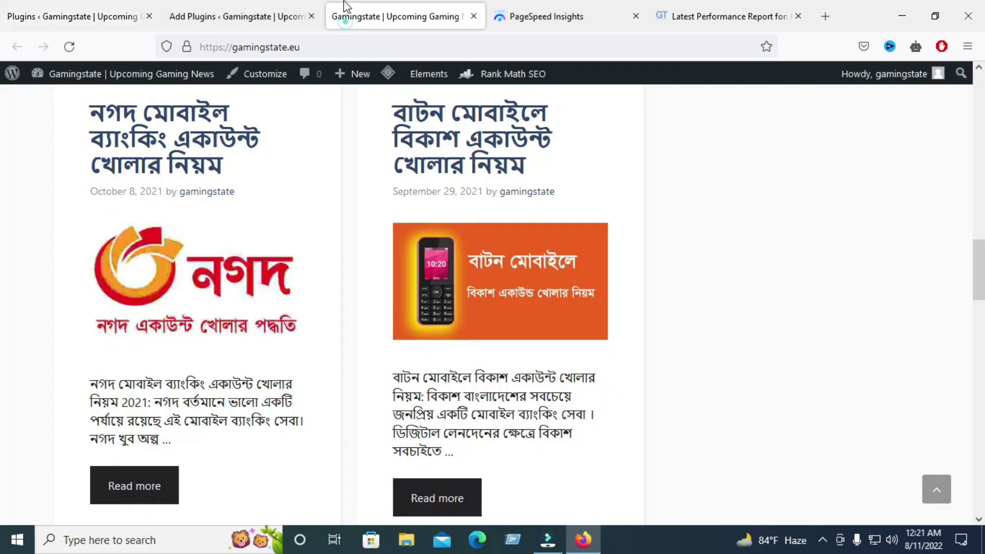
{"action": "left_click", "coordinate": [264, 21]}
{"action": "double_click", "coordinate": [803, 150]}
{"action": "right_click", "coordinate": [781, 149]}
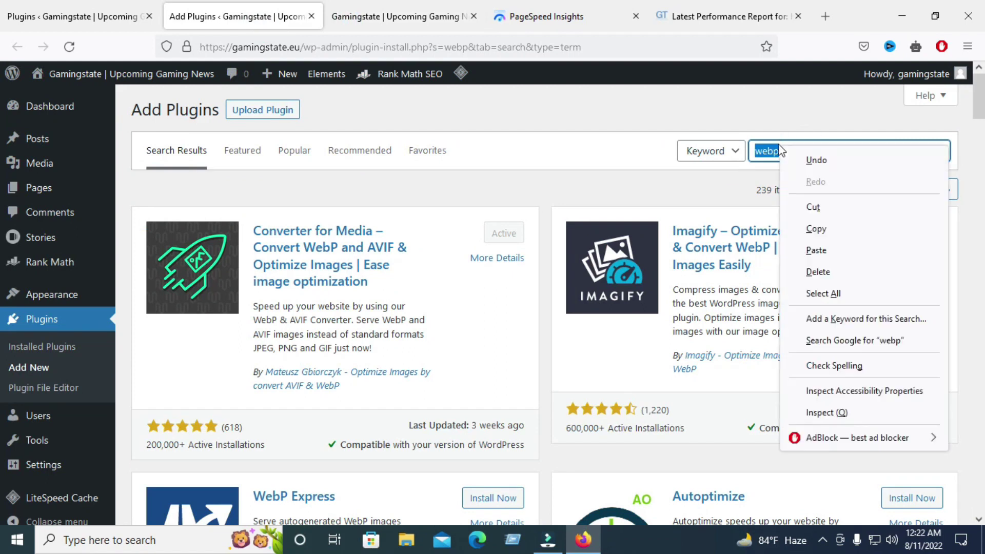
{"action": "left_click", "coordinate": [816, 250]}
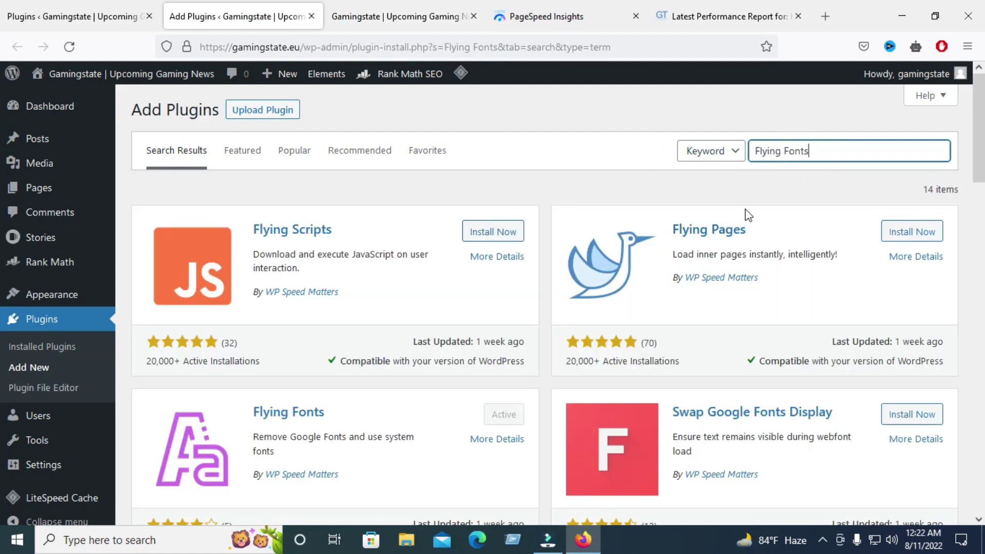
Step: Review the Flying Fonts description about removing Google Fonts and using system fonts
{"action": "left_click_drag", "start_coordinate": [345, 415], "coordinate": [255, 413]}
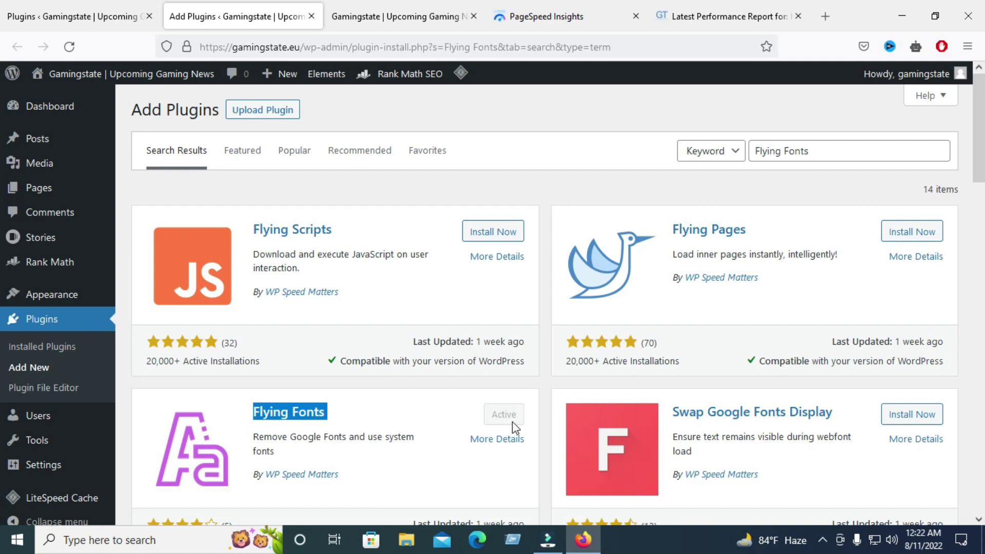
{"action": "left_click", "coordinate": [356, 466]}
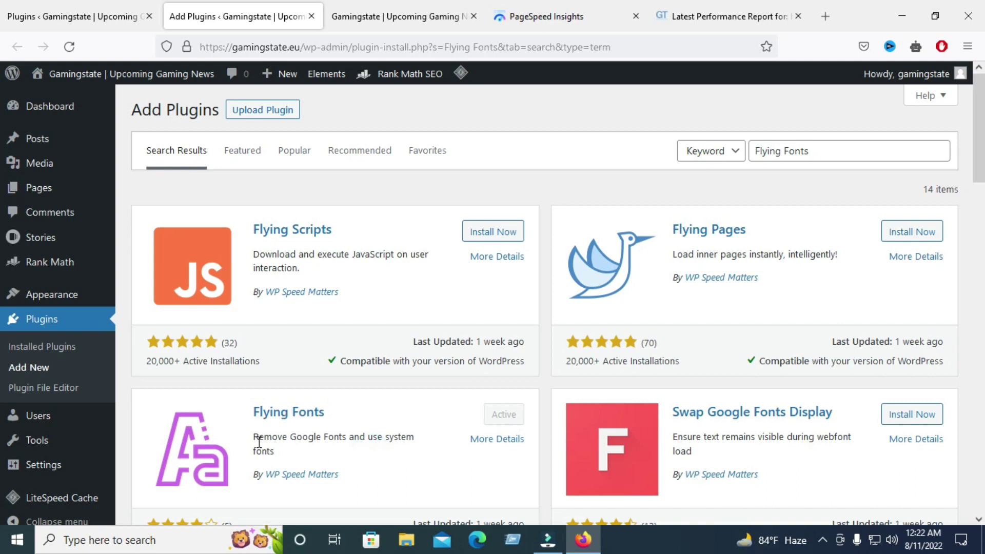
{"action": "left_click_drag", "start_coordinate": [249, 437], "coordinate": [374, 443]}
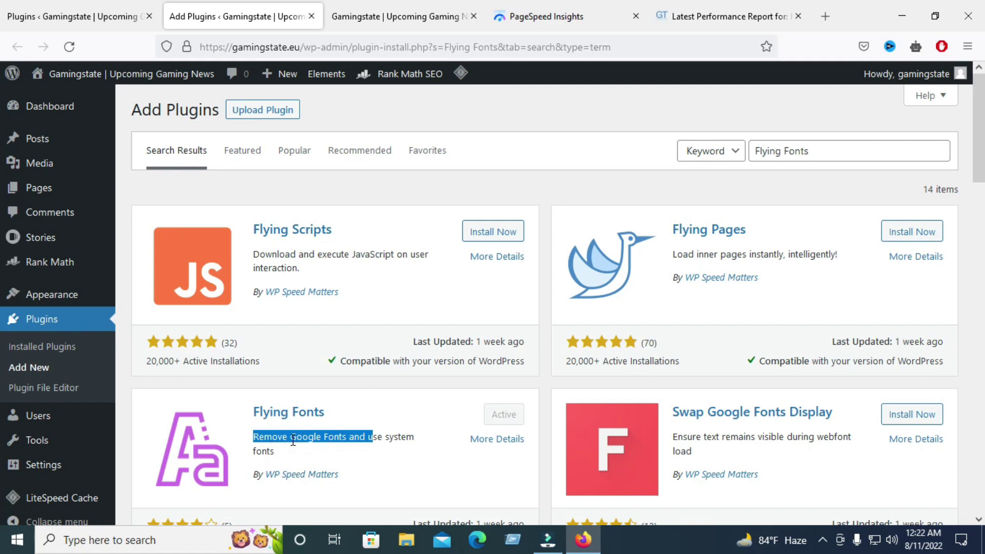
{"action": "left_click", "coordinate": [336, 443]}
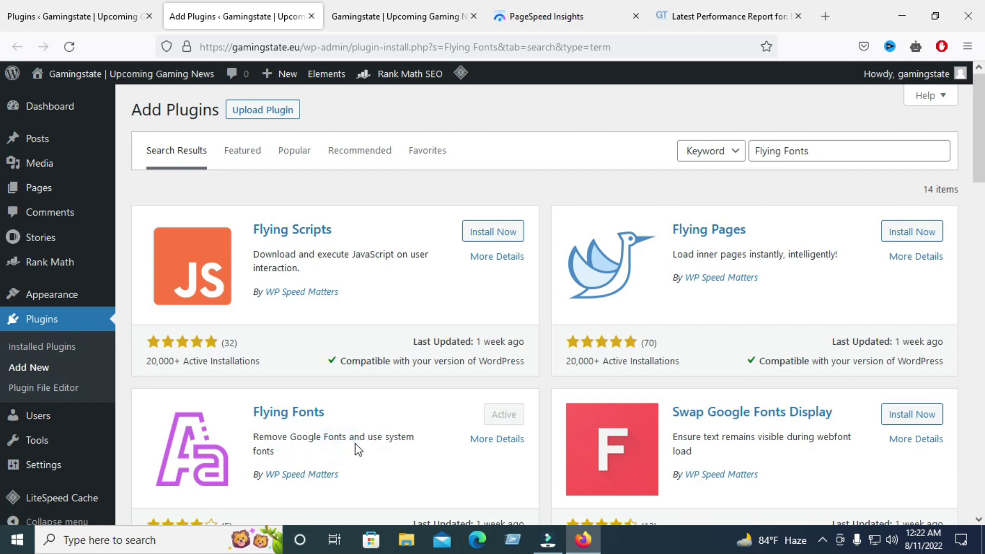
{"action": "left_click_drag", "start_coordinate": [352, 437], "coordinate": [296, 451]}
{"action": "left_click_drag", "start_coordinate": [373, 438], "coordinate": [418, 452]}
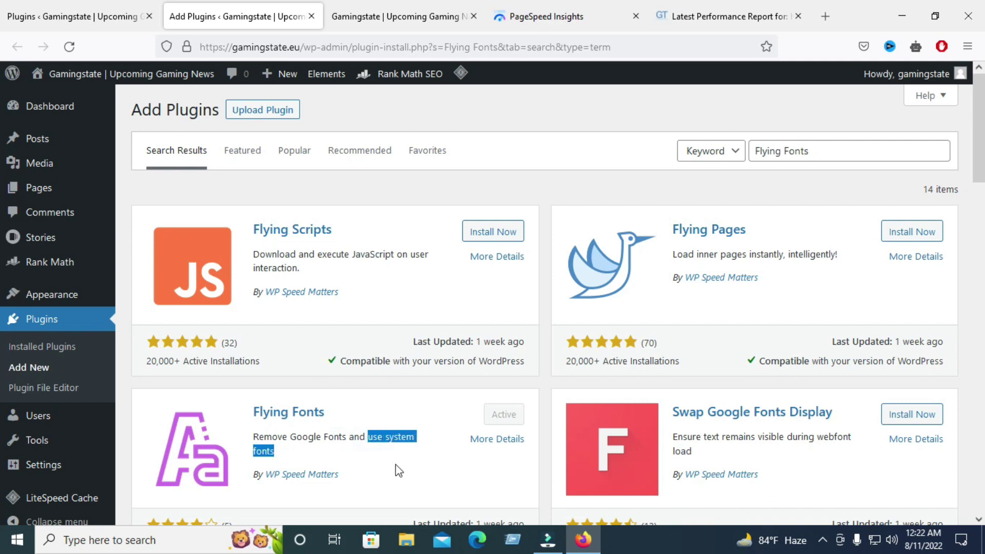
Step: Compare the PageSpeed desktop and mobile results, then go back to the Installed Plugins list
{"action": "key", "text": "ctrl+Tab"}
{"action": "key", "text": "ctrl+Tab"}
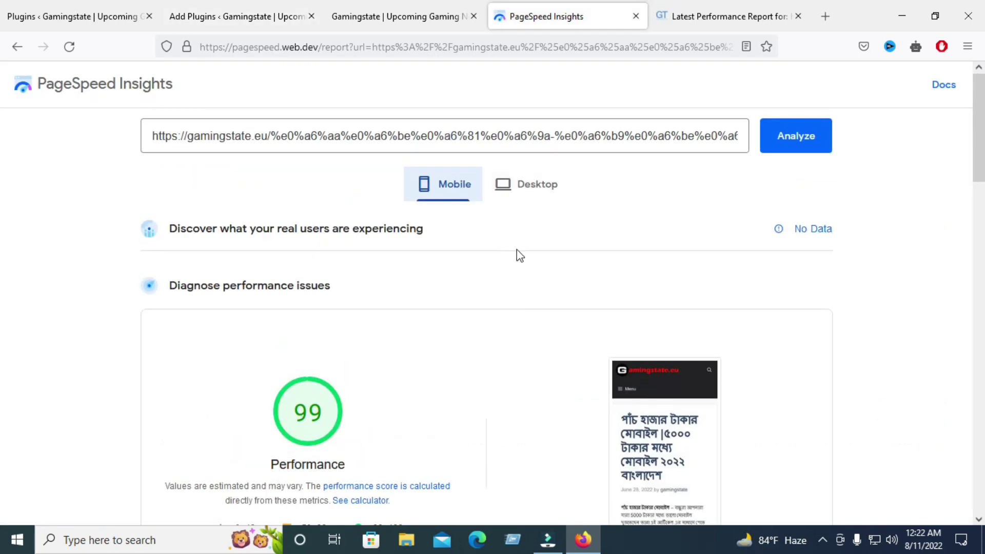
{"action": "left_click", "coordinate": [529, 195]}
{"action": "left_click", "coordinate": [455, 200]}
{"action": "left_click", "coordinate": [215, 15]}
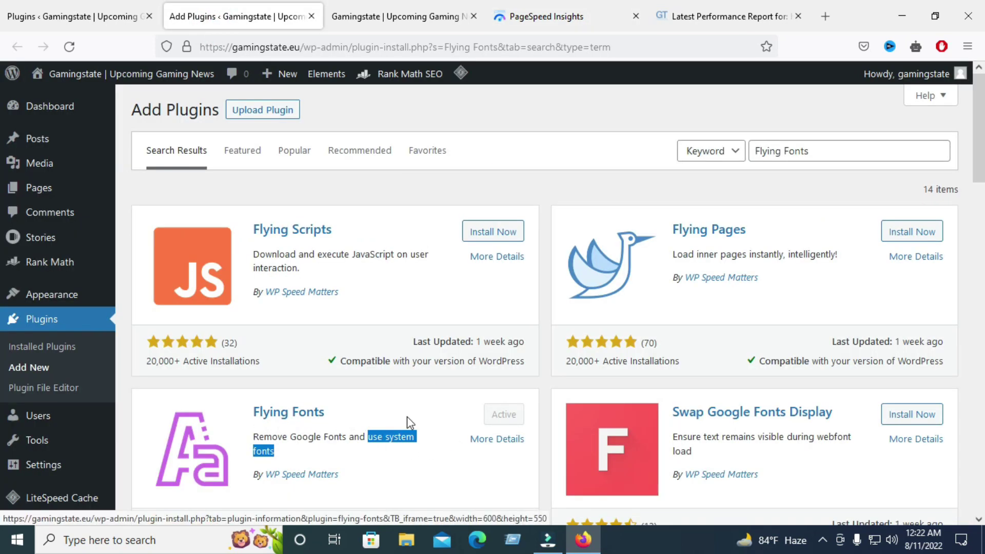
{"action": "left_click", "coordinate": [401, 440]}
{"action": "triple_click", "coordinate": [249, 445]}
{"action": "left_click_drag", "start_coordinate": [253, 451], "coordinate": [293, 455]}
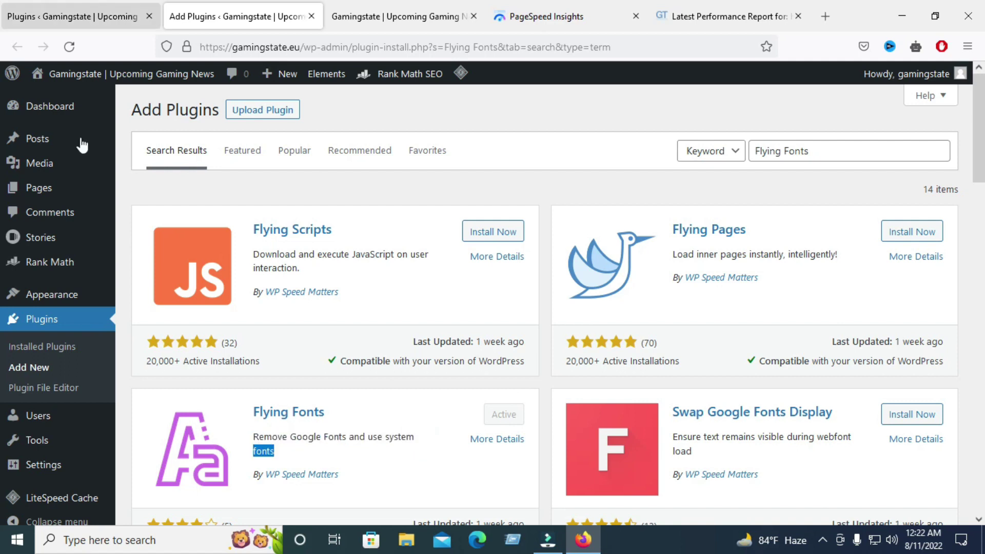
{"action": "left_click", "coordinate": [70, 12]}
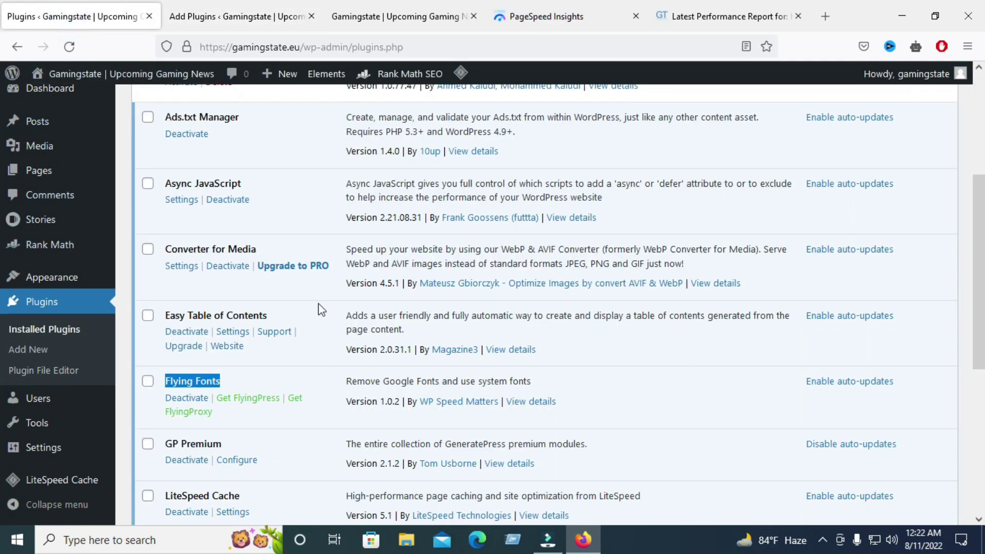
Step: Search Add Plugins for 'Async JavaScript', confirm it's active, then open its Settings from Installed Plugins
{"action": "scroll", "coordinate": [227, 264], "scroll_direction": "up", "scroll_amount": 3}
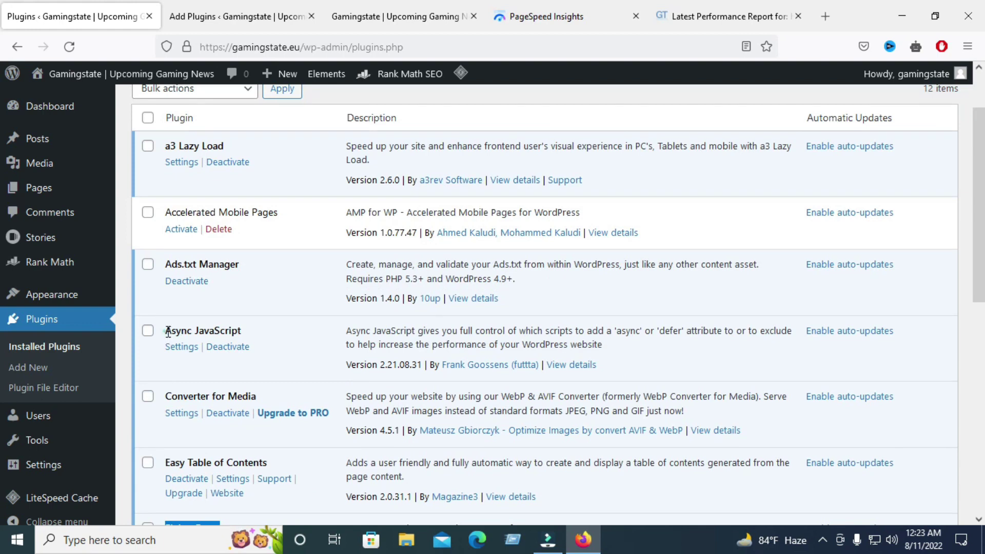
{"action": "left_click_drag", "start_coordinate": [167, 332], "coordinate": [256, 333]}
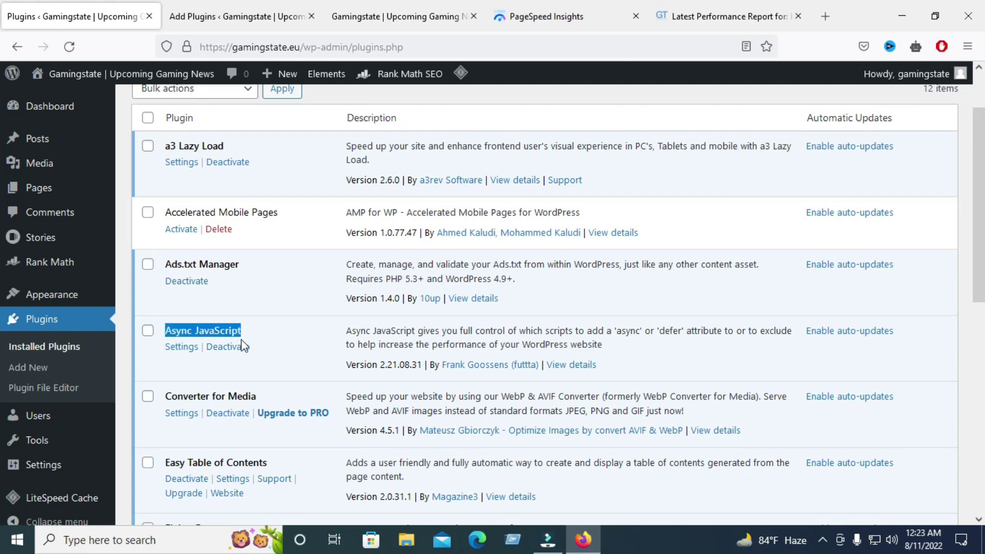
{"action": "right_click", "coordinate": [189, 334]}
{"action": "left_click", "coordinate": [259, 343]}
{"action": "left_click", "coordinate": [245, 8]}
{"action": "right_click", "coordinate": [795, 154]}
{"action": "left_click", "coordinate": [829, 259]}
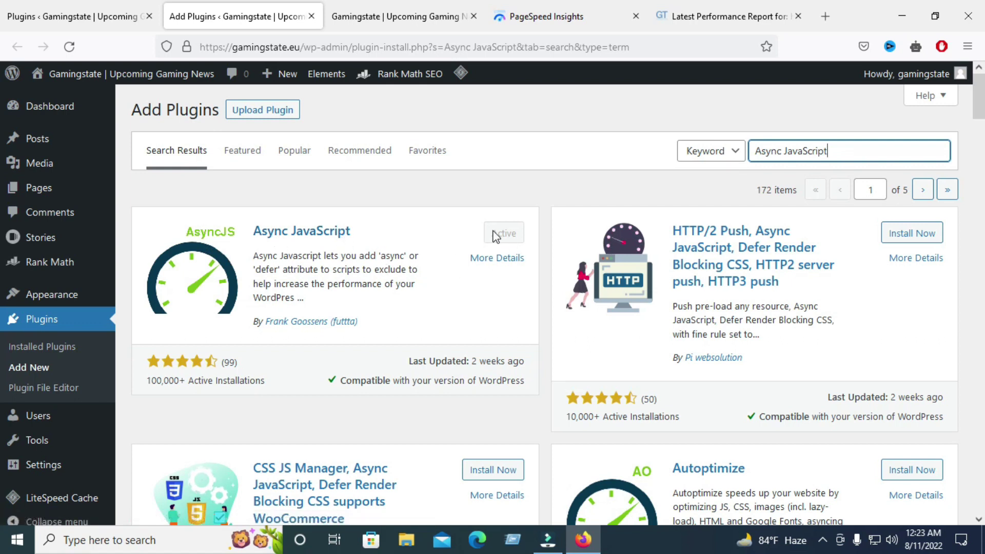
{"action": "left_click", "coordinate": [96, 3]}
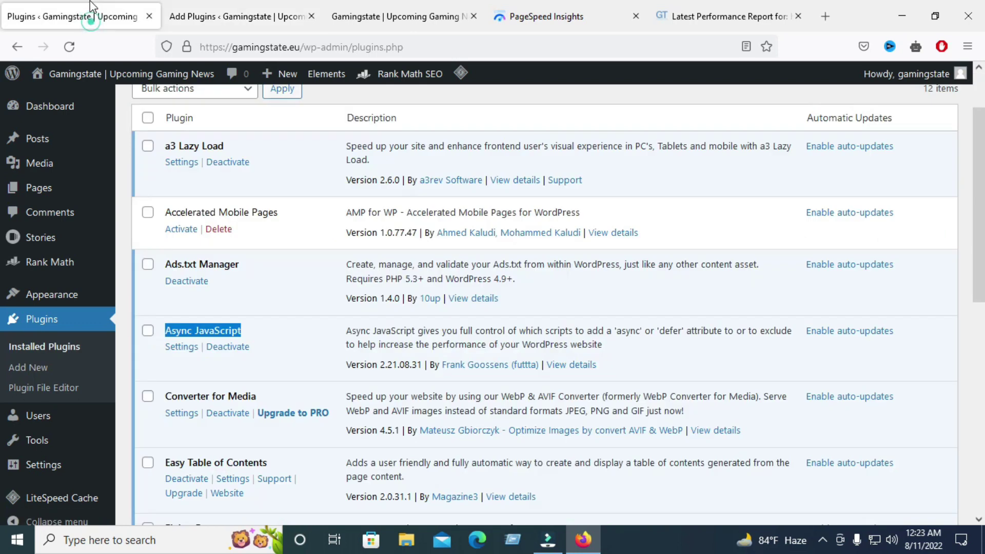
{"action": "left_click", "coordinate": [180, 348]}
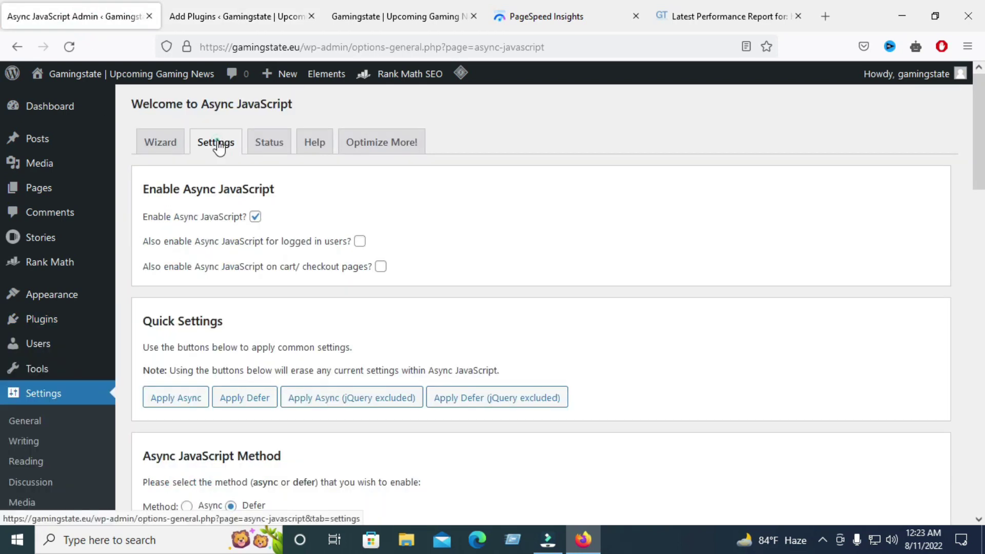
Step: Apply the Defer quick setting in Async JavaScript and save the settings
{"action": "left_click", "coordinate": [218, 144]}
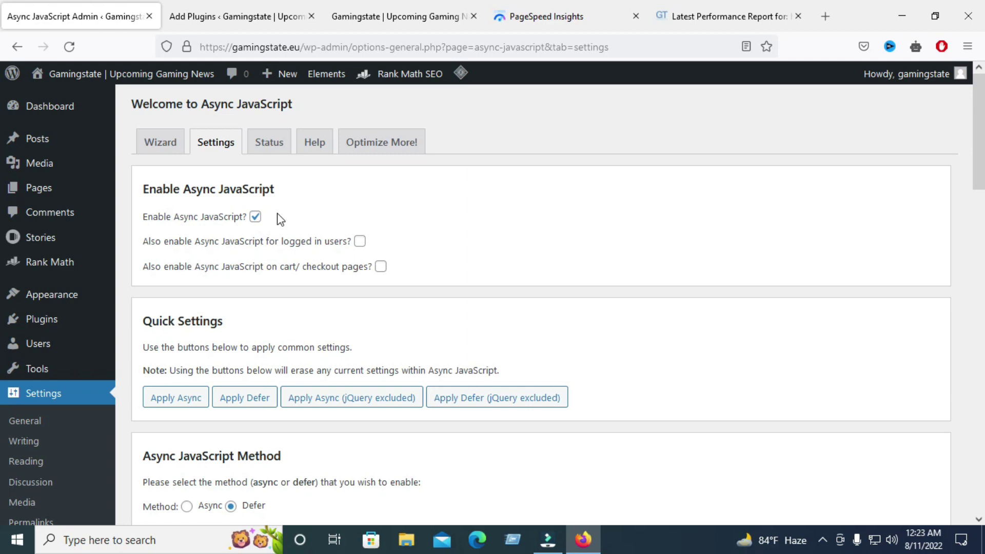
{"action": "scroll", "coordinate": [621, 225], "scroll_direction": "down", "scroll_amount": 2}
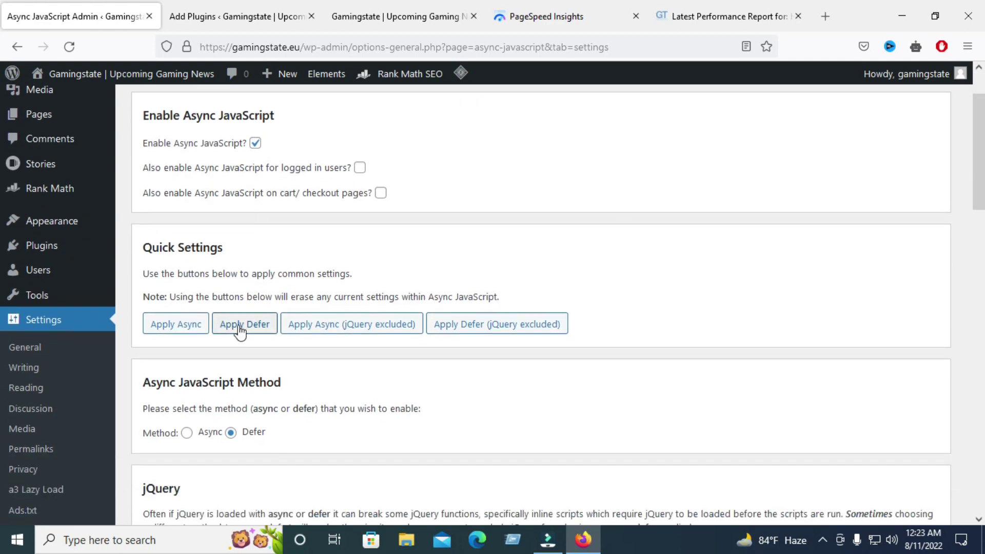
{"action": "left_click", "coordinate": [253, 331]}
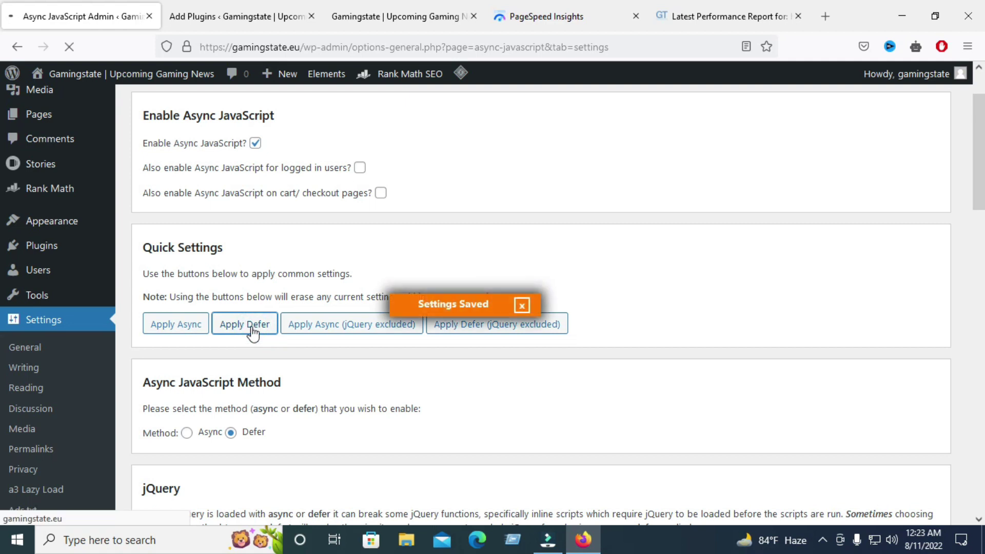
{"action": "scroll", "coordinate": [648, 323], "scroll_direction": "down", "scroll_amount": 3}
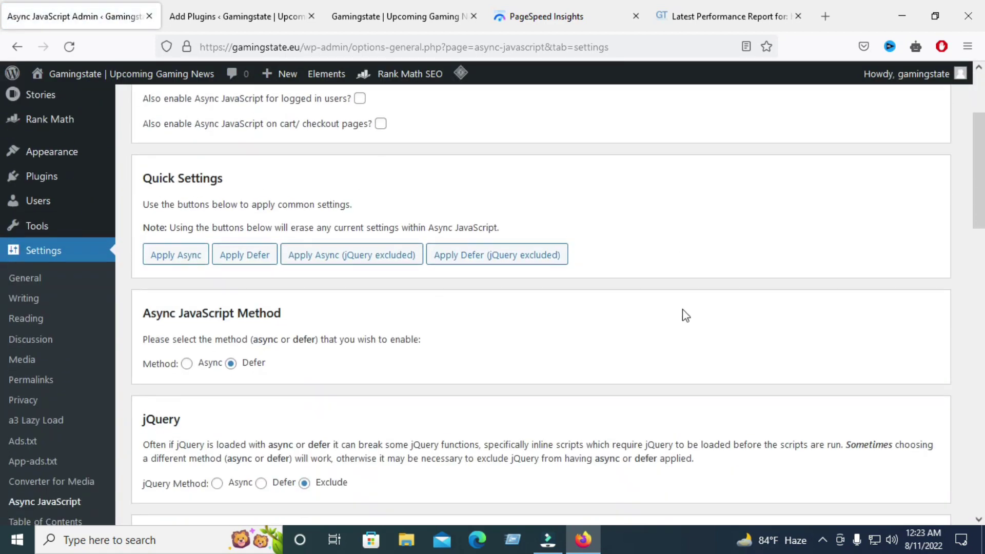
{"action": "scroll", "coordinate": [613, 321], "scroll_direction": "down", "scroll_amount": 3}
{"action": "scroll", "coordinate": [466, 317], "scroll_direction": "down", "scroll_amount": 4}
{"action": "scroll", "coordinate": [463, 318], "scroll_direction": "down", "scroll_amount": 5}
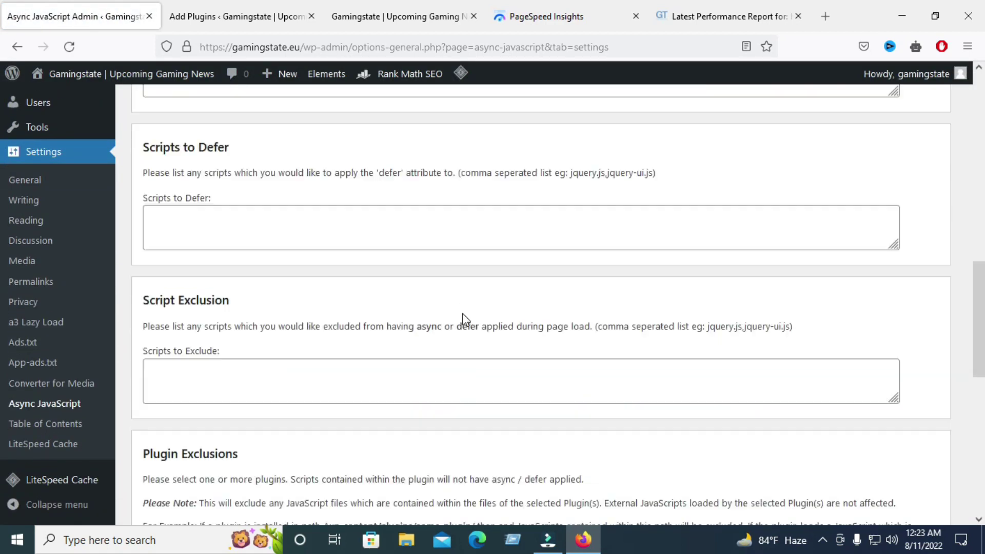
{"action": "scroll", "coordinate": [463, 321], "scroll_direction": "down", "scroll_amount": 4}
{"action": "scroll", "coordinate": [564, 287], "scroll_direction": "down", "scroll_amount": 3}
{"action": "scroll", "coordinate": [635, 253], "scroll_direction": "down", "scroll_amount": 4}
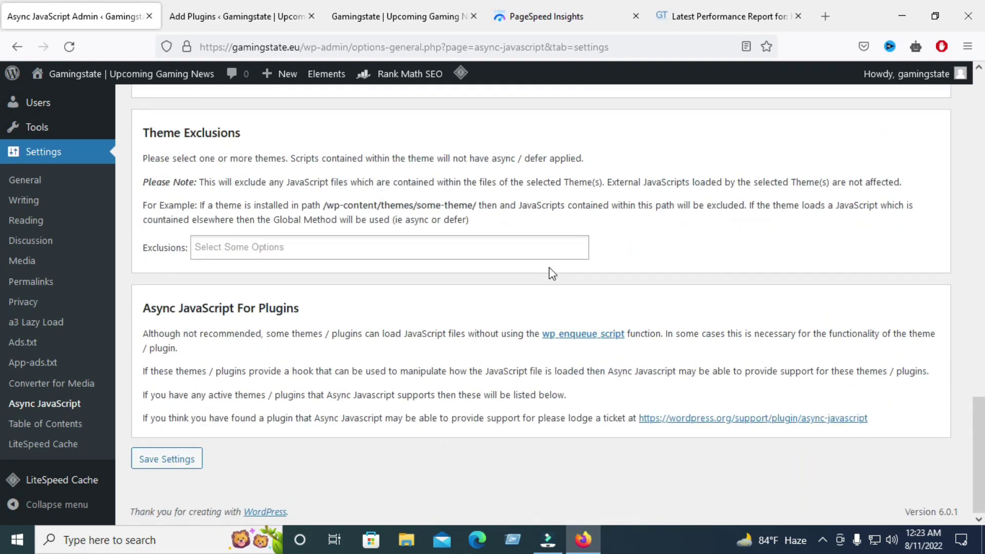
{"action": "left_click", "coordinate": [177, 459]}
Step: Return to the Installed Plugins list
{"action": "scroll", "coordinate": [493, 359], "scroll_direction": "up", "scroll_amount": 4}
{"action": "scroll", "coordinate": [722, 331], "scroll_direction": "up", "scroll_amount": 4}
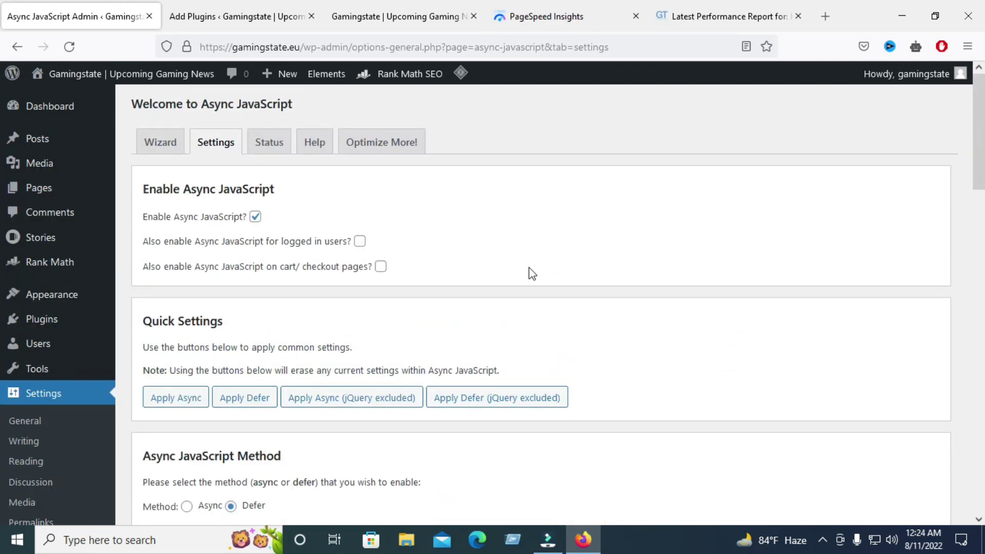
{"action": "left_click", "coordinate": [207, 12]}
{"action": "left_click", "coordinate": [77, 16]}
{"action": "mouse_move", "coordinate": [42, 319]}
{"action": "left_click", "coordinate": [158, 320]}
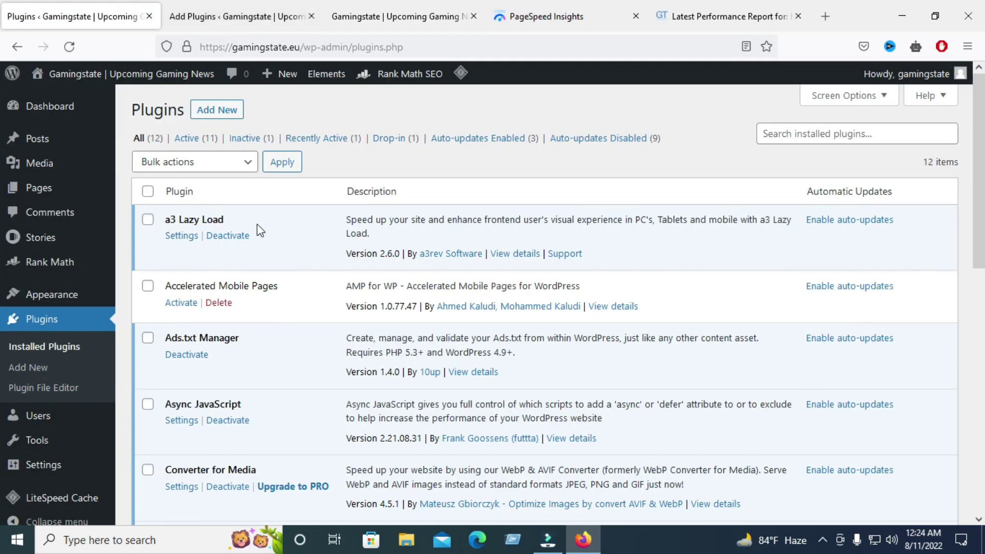
{"action": "scroll", "coordinate": [245, 389], "scroll_direction": "down", "scroll_amount": 3}
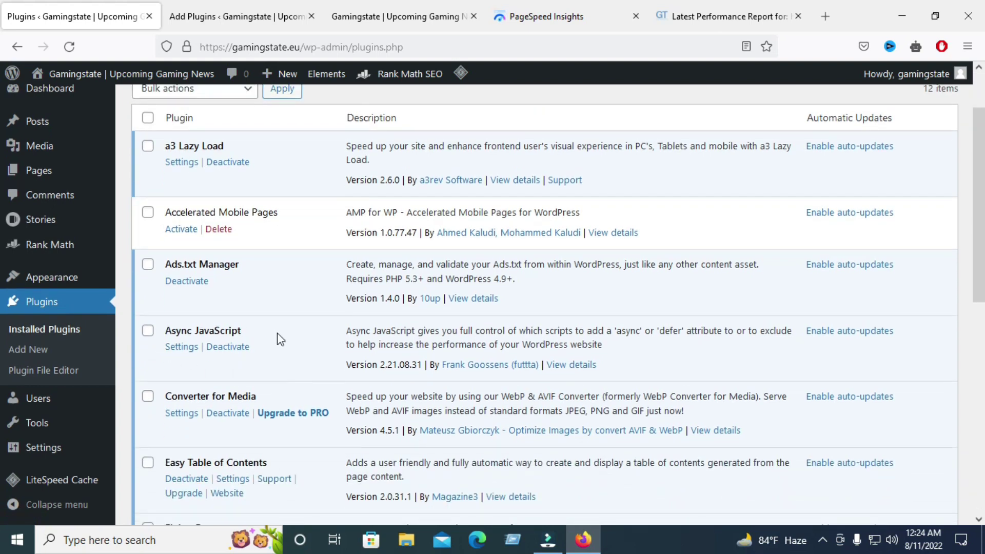
{"action": "scroll", "coordinate": [278, 338], "scroll_direction": "down", "scroll_amount": 5}
{"action": "left_click_drag", "start_coordinate": [166, 382], "coordinate": [243, 380]}
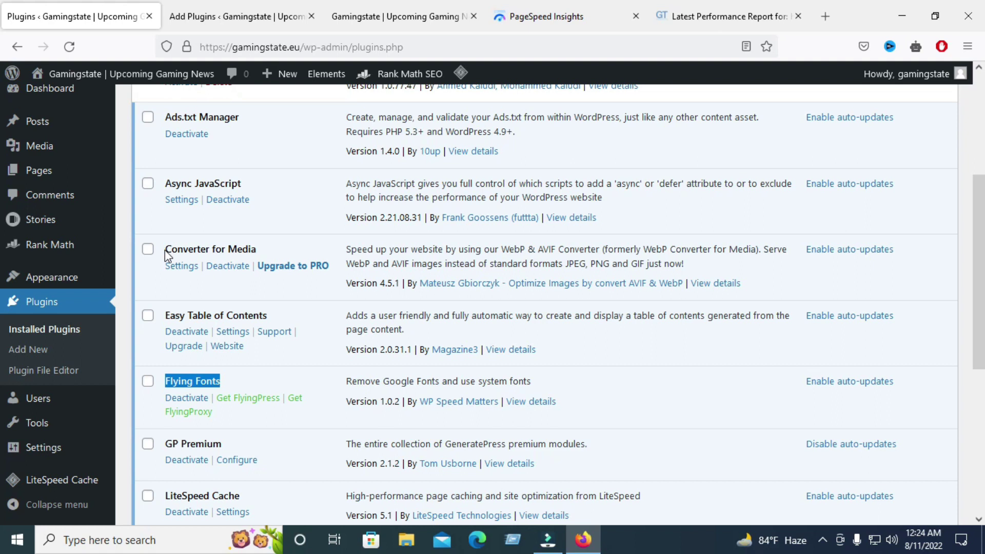
{"action": "left_click_drag", "start_coordinate": [166, 250], "coordinate": [261, 255]}
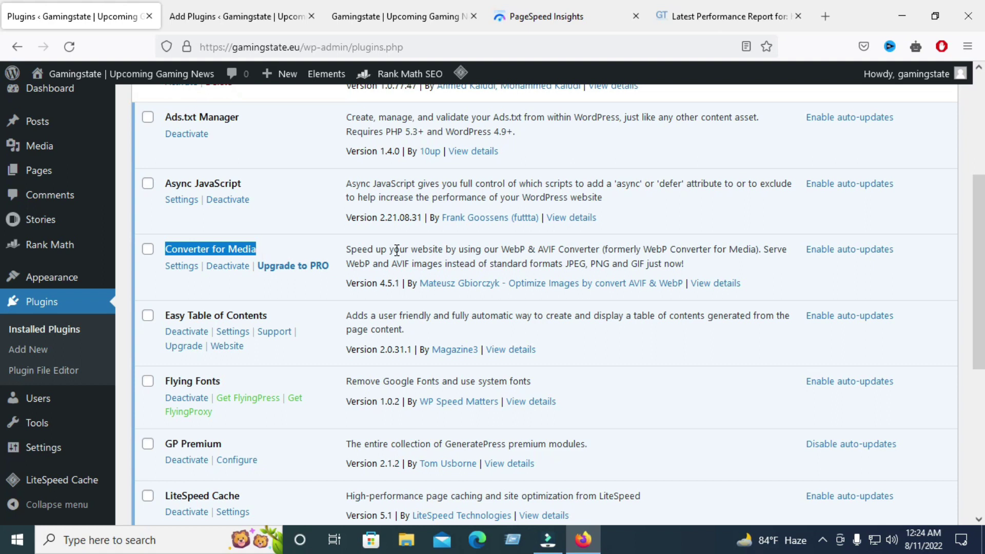
{"action": "scroll", "coordinate": [396, 250], "scroll_direction": "up", "scroll_amount": 2}
{"action": "scroll", "coordinate": [345, 256], "scroll_direction": "up", "scroll_amount": 3}
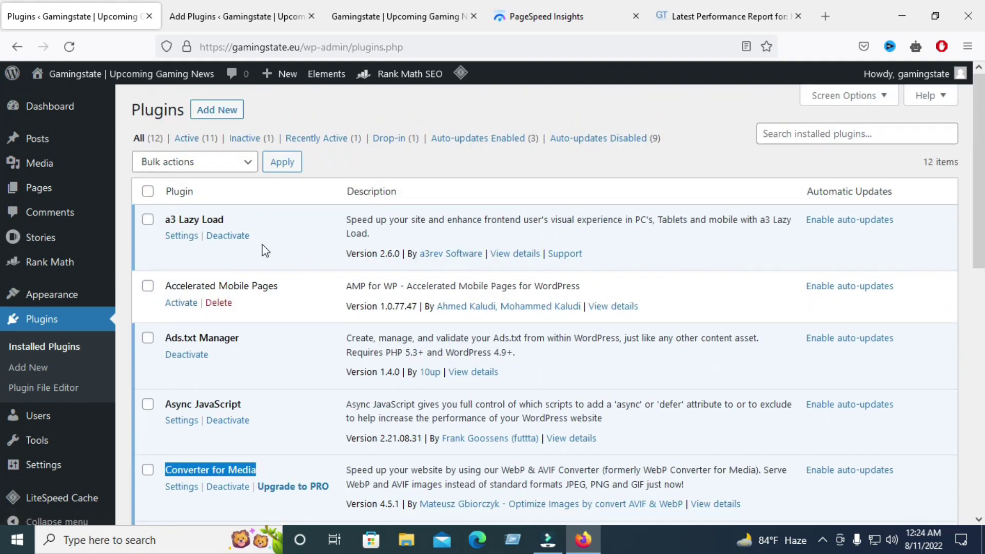
Step: Check the PageSpeed Insights desktop results, then show the mobile report scoring 99
{"action": "left_click", "coordinate": [546, 17]}
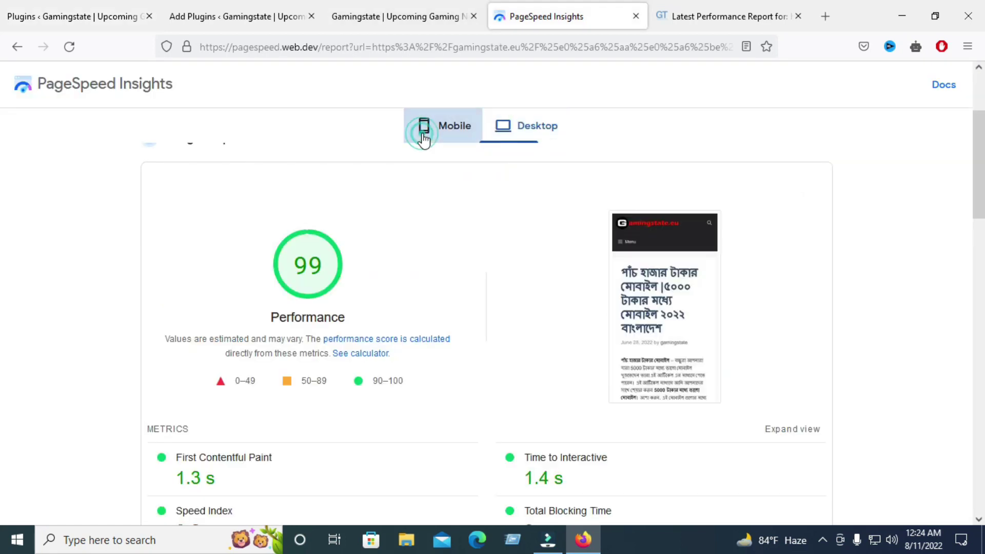
{"action": "left_click", "coordinate": [543, 125]}
{"action": "scroll", "coordinate": [239, 442], "scroll_direction": "down", "scroll_amount": 3}
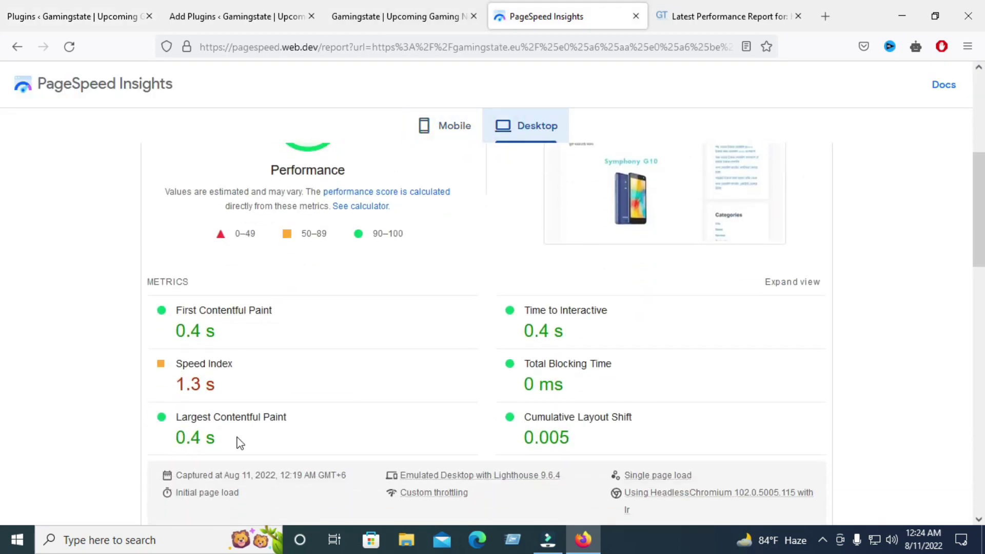
{"action": "scroll", "coordinate": [359, 446], "scroll_direction": "up", "scroll_amount": 4}
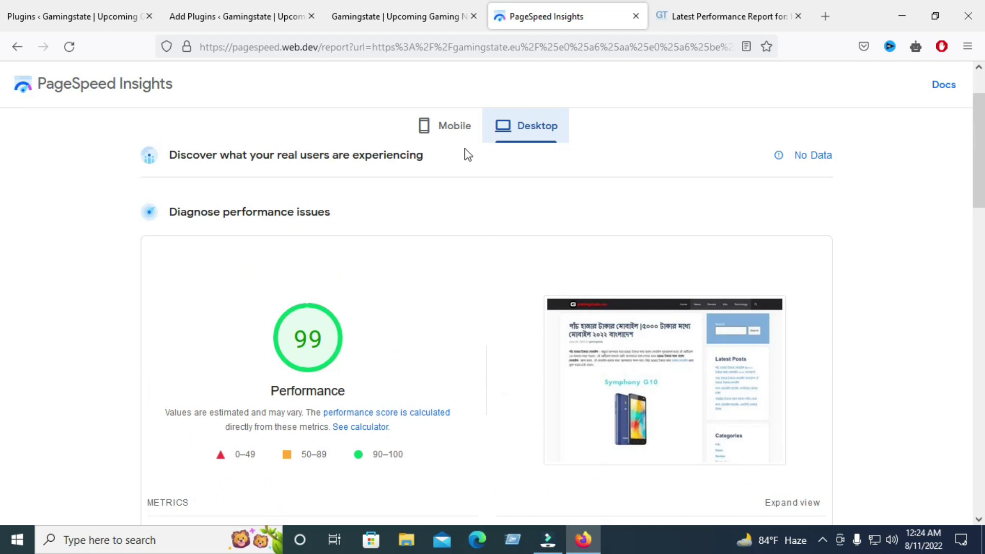
{"action": "left_click", "coordinate": [451, 129]}
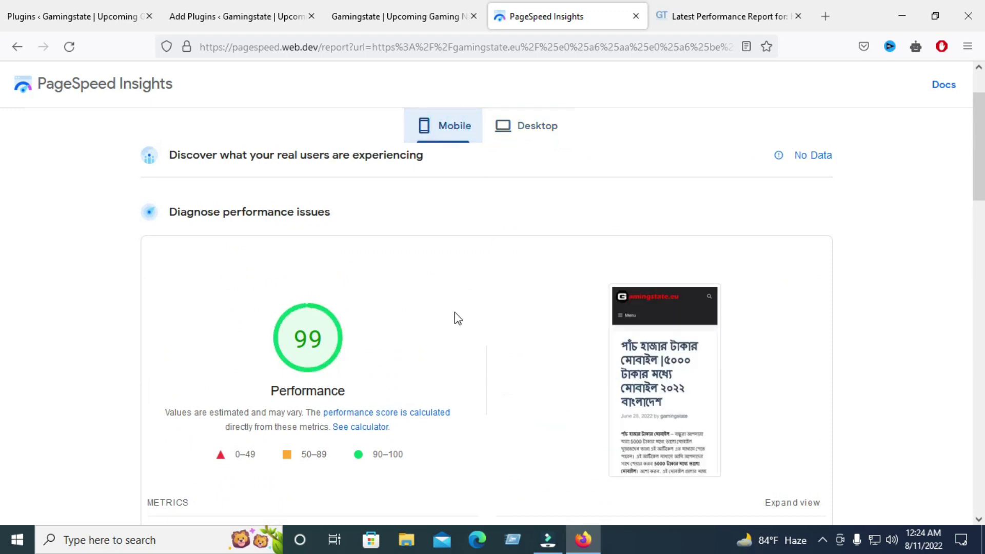